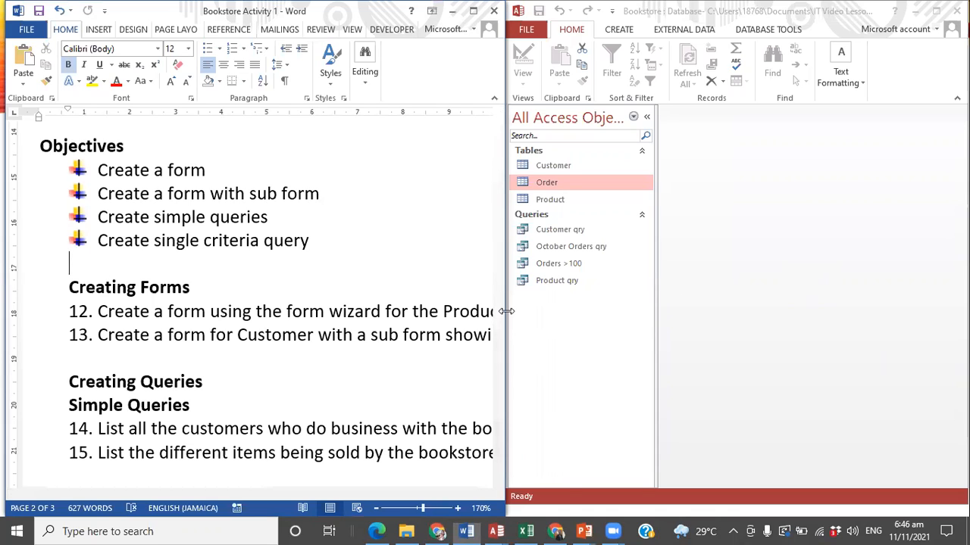
Step: Widen the Word window to read the form tasks and the Access window to reach the form creation commands
drag(506, 312, 567, 318)
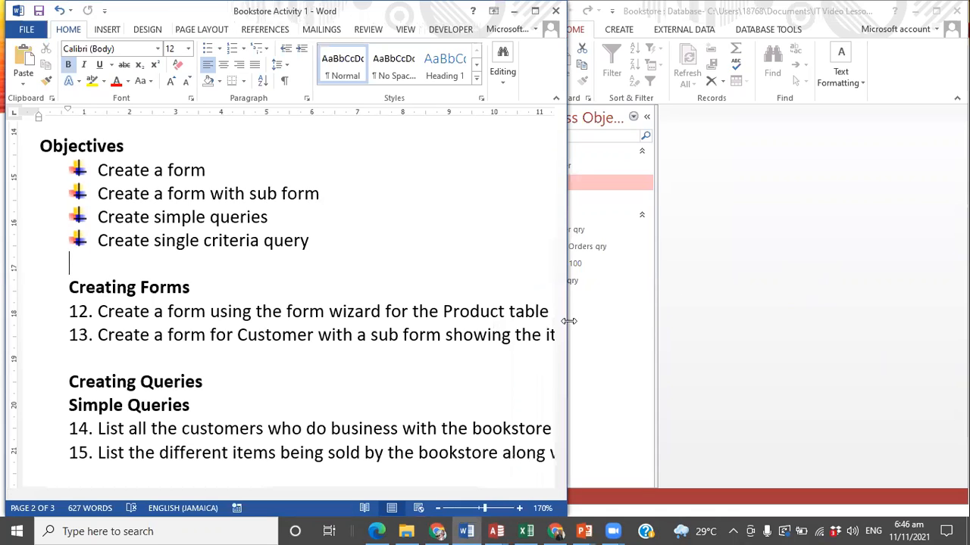
click(718, 312)
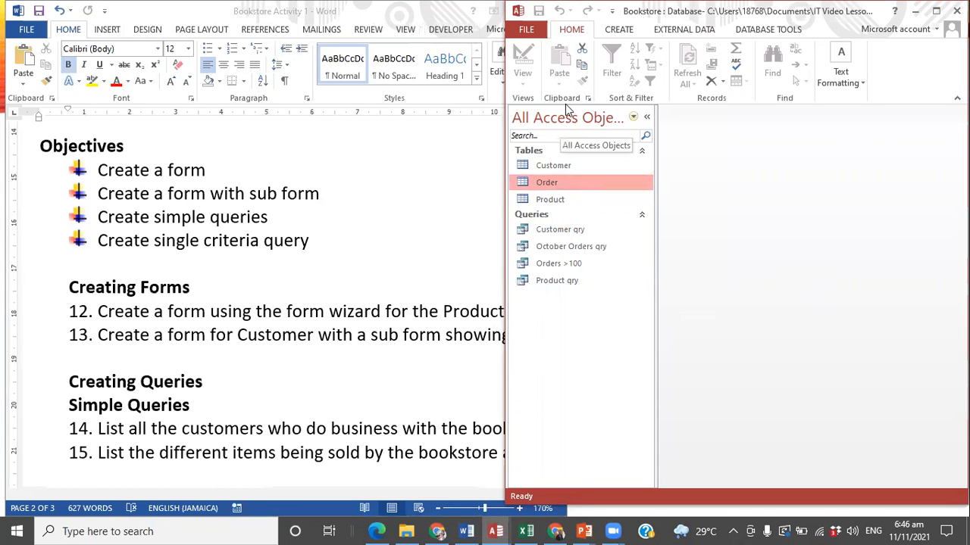
click(612, 30)
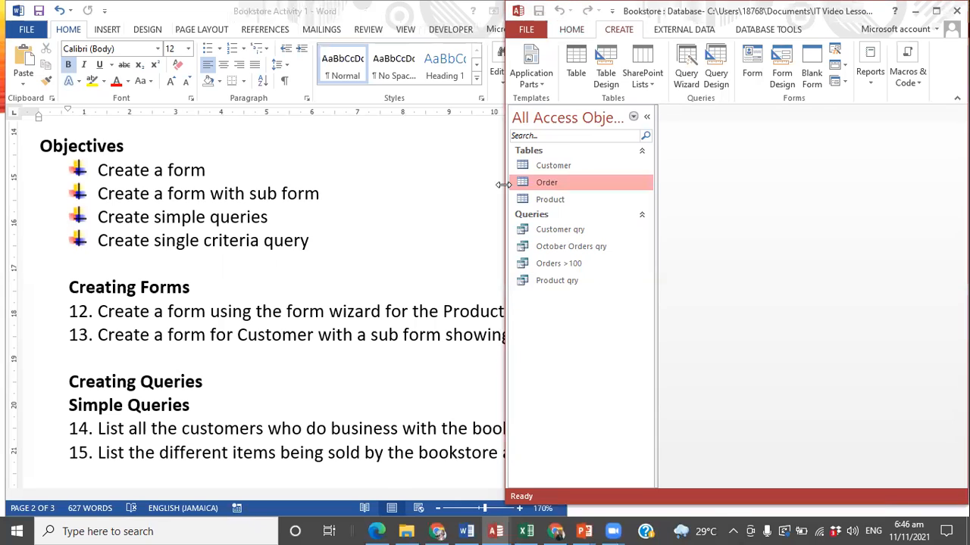
drag(504, 184, 372, 184)
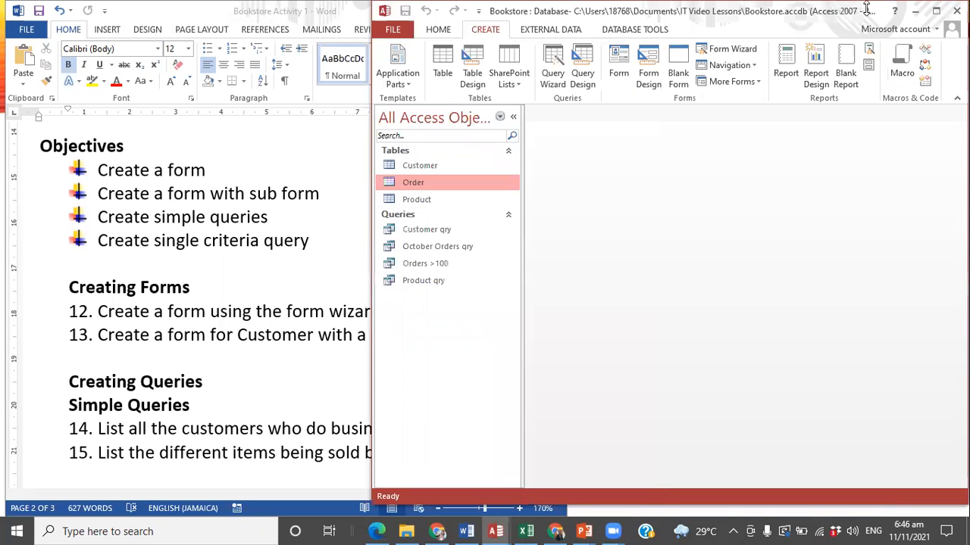
Step: Start the Form Wizard, allow its add-in file to open, and include all fields of the Product table
click(733, 50)
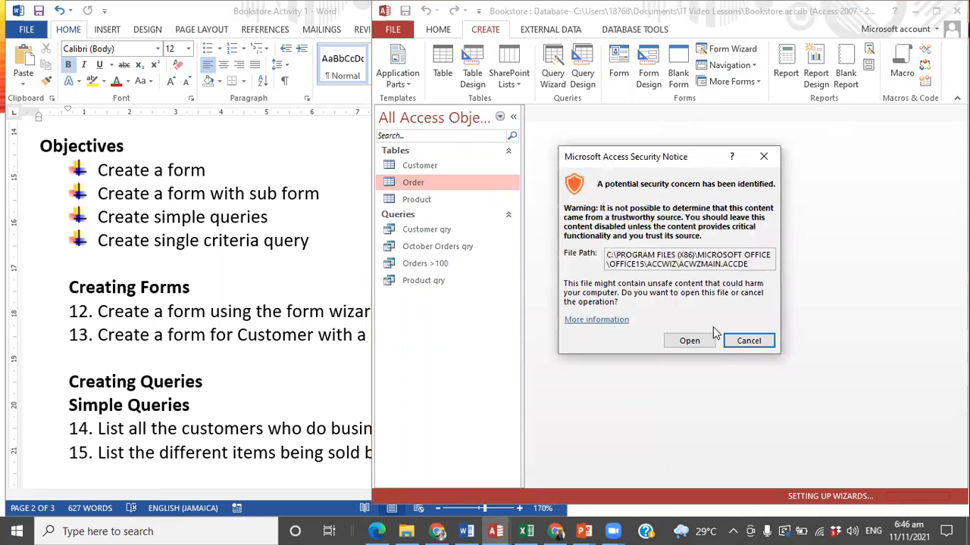
click(695, 342)
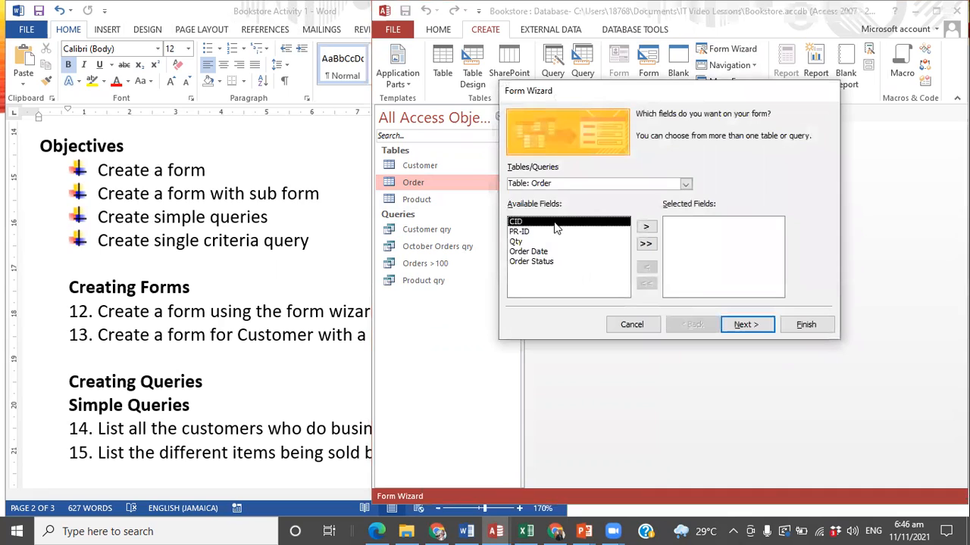
click(685, 184)
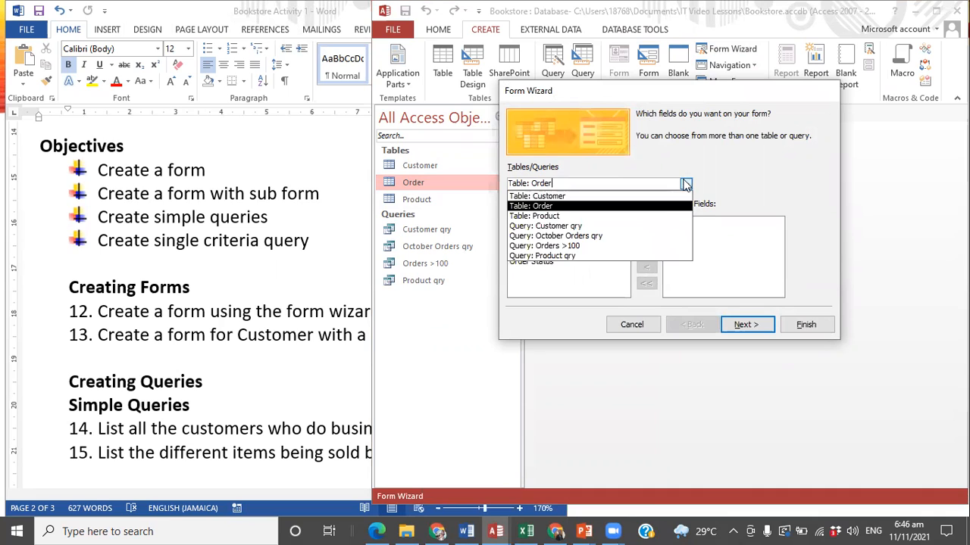
click(657, 220)
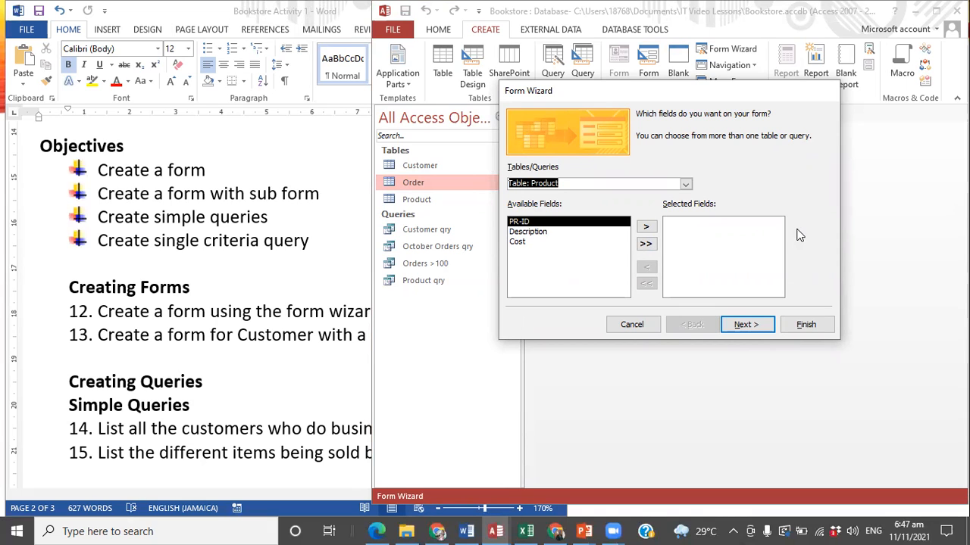
click(645, 244)
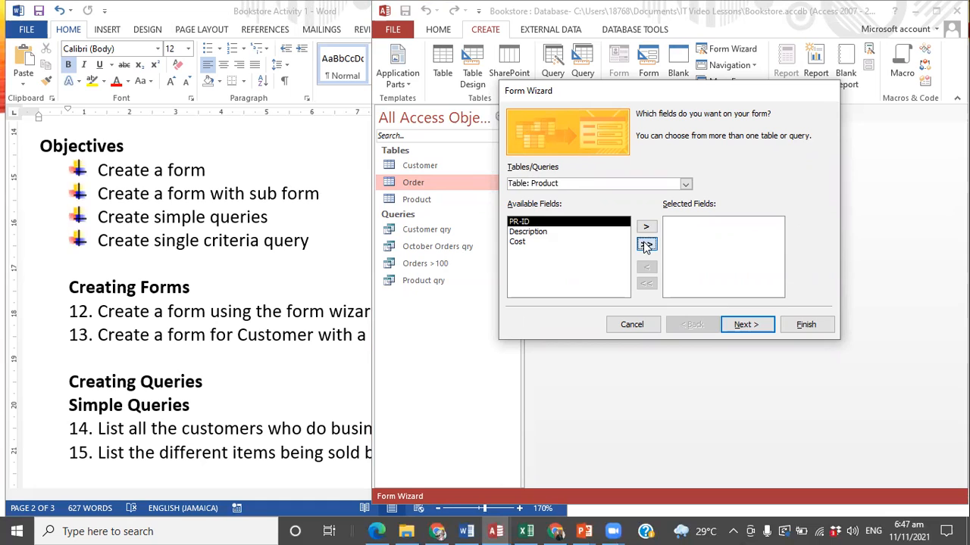
Step: Keep the Columnar layout, title the form "Product Form" and finish it, opening it for data entry
click(741, 327)
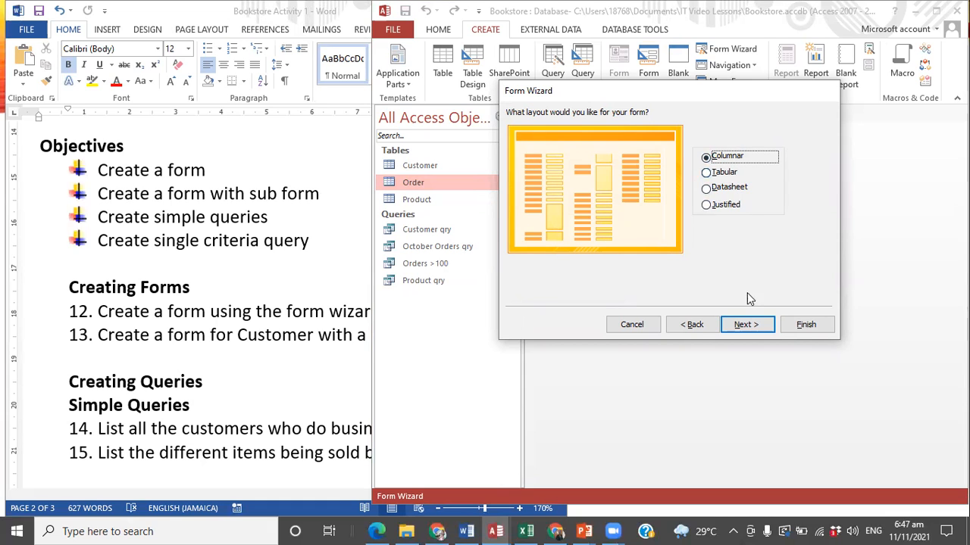
click(749, 326)
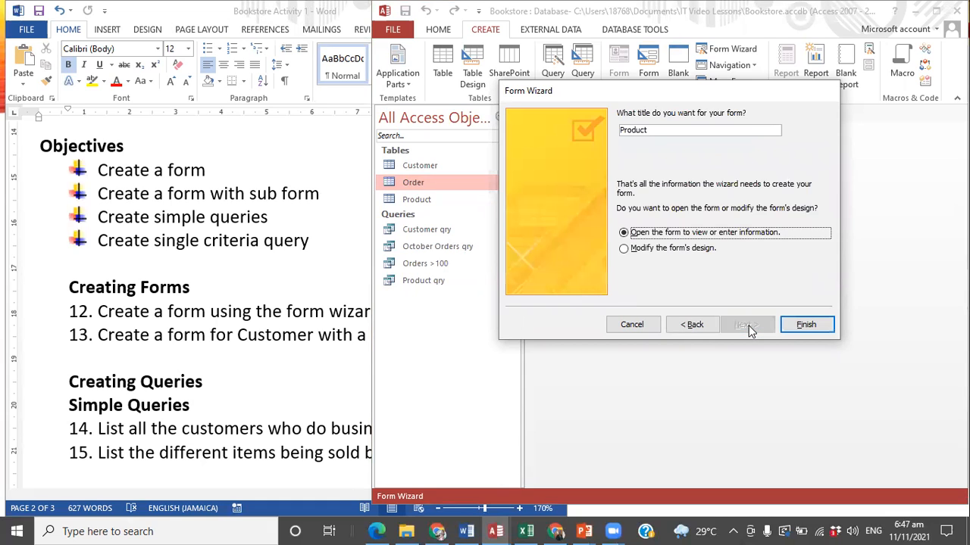
click(656, 129)
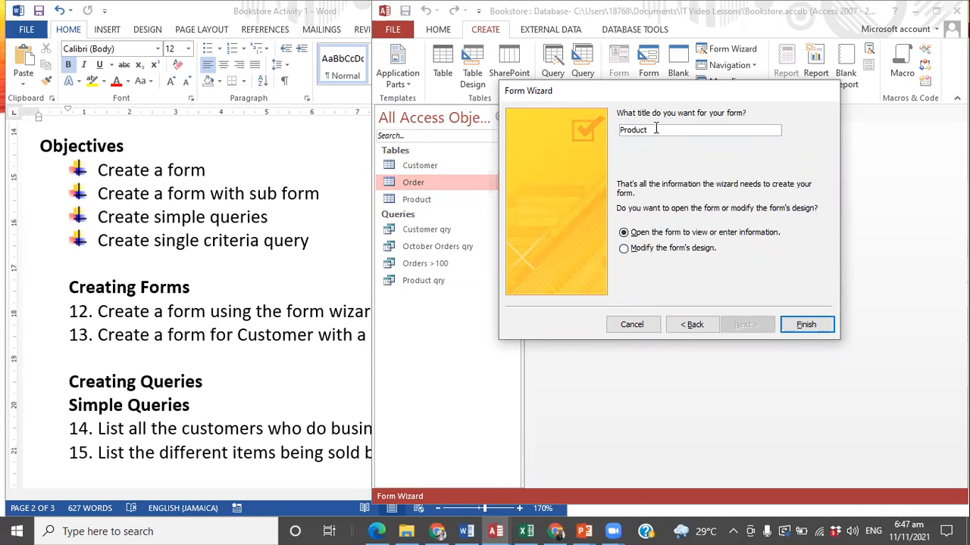
text(Form)
click(806, 325)
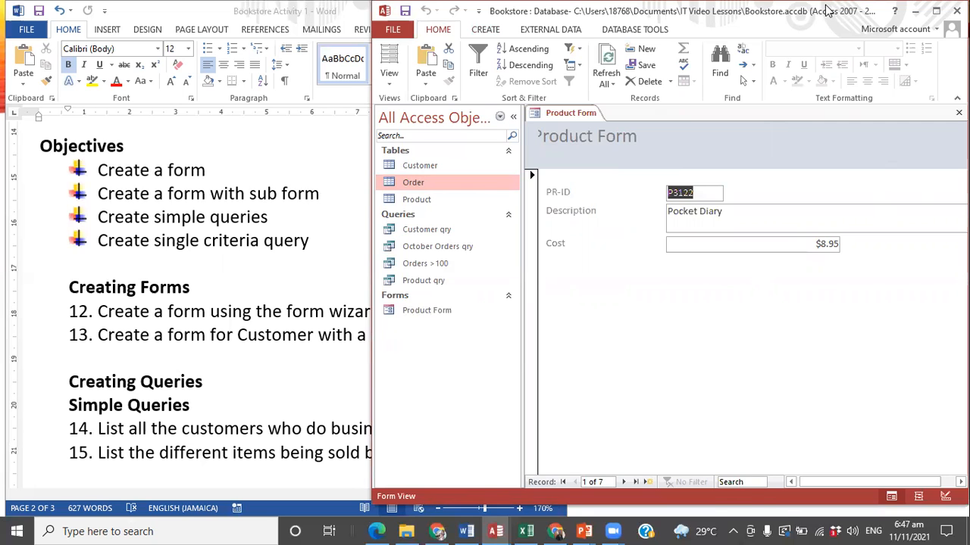
Step: Add and save a new record in the Product Form with PR-ID P1120, description "Pencil case" and cost 5
drag(828, 11, 651, 13)
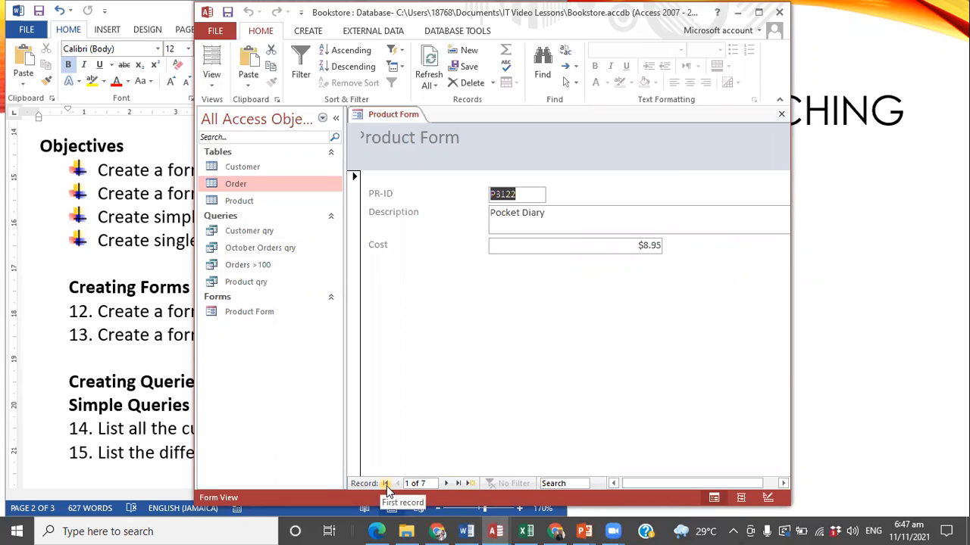
click(469, 484)
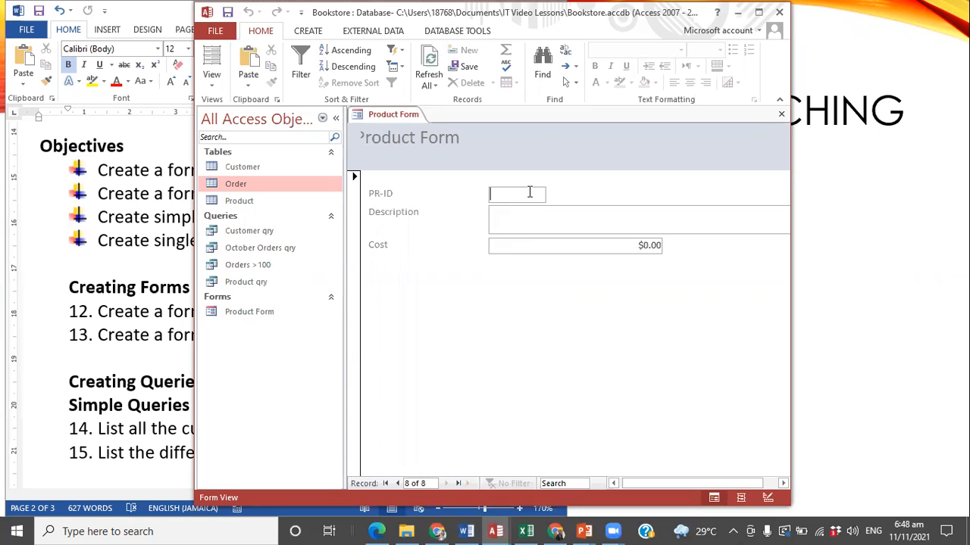
text(P1120)
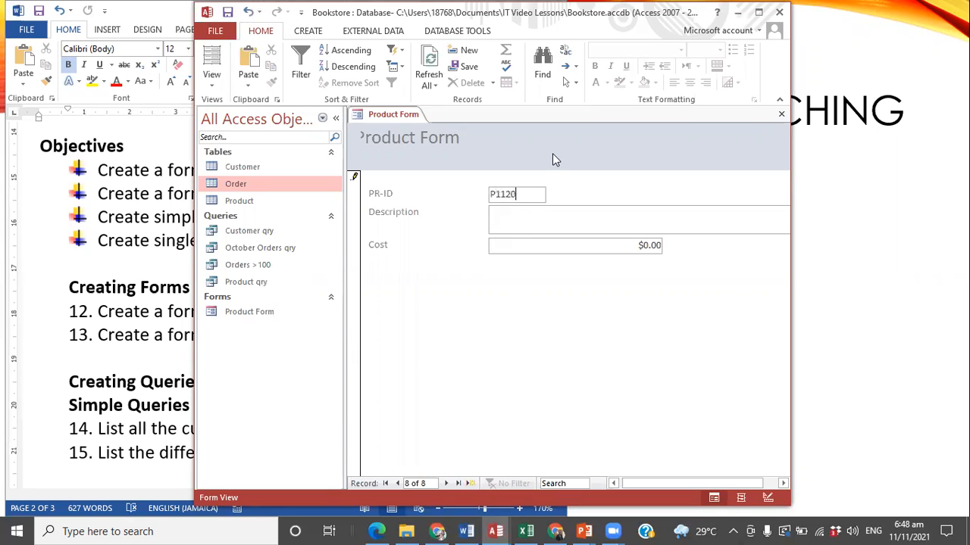
click(524, 218)
text(Pe)
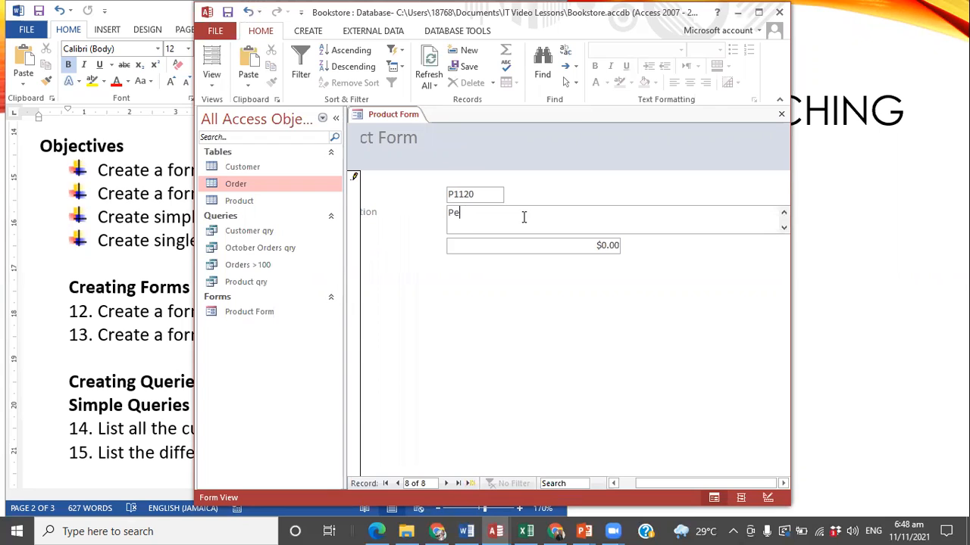
text(ncil case)
click(600, 245)
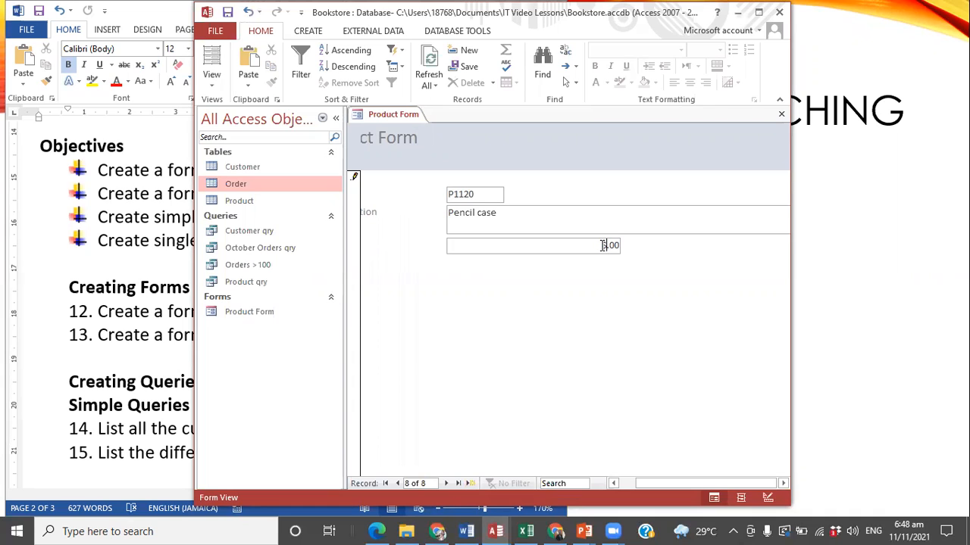
text(5)
click(227, 11)
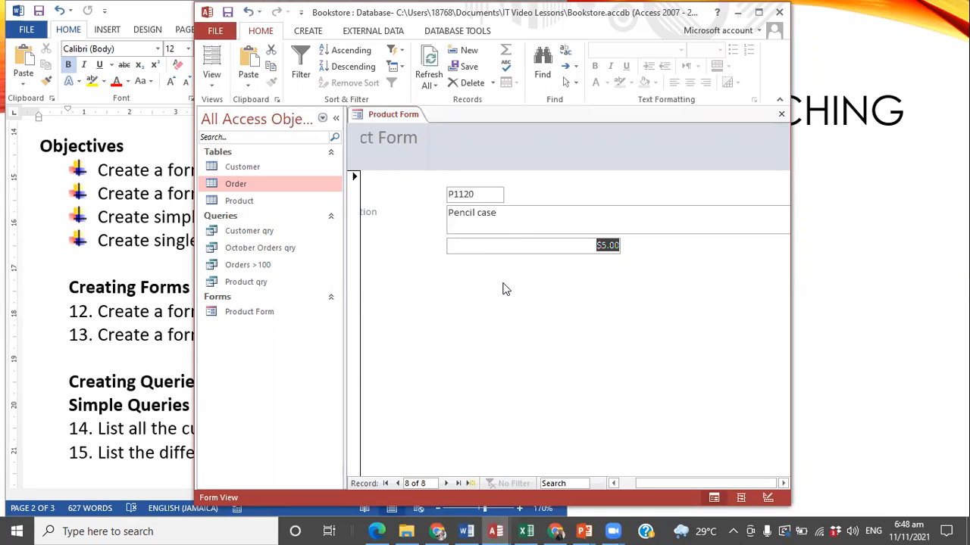
Step: Open the Product table and close the Field List pane to check the new record and its cost
double_click(238, 202)
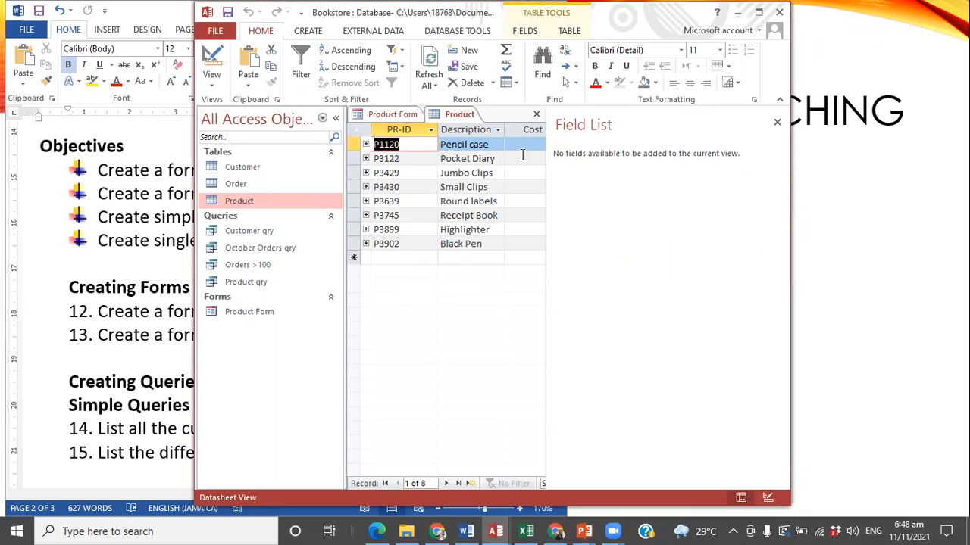
click(777, 122)
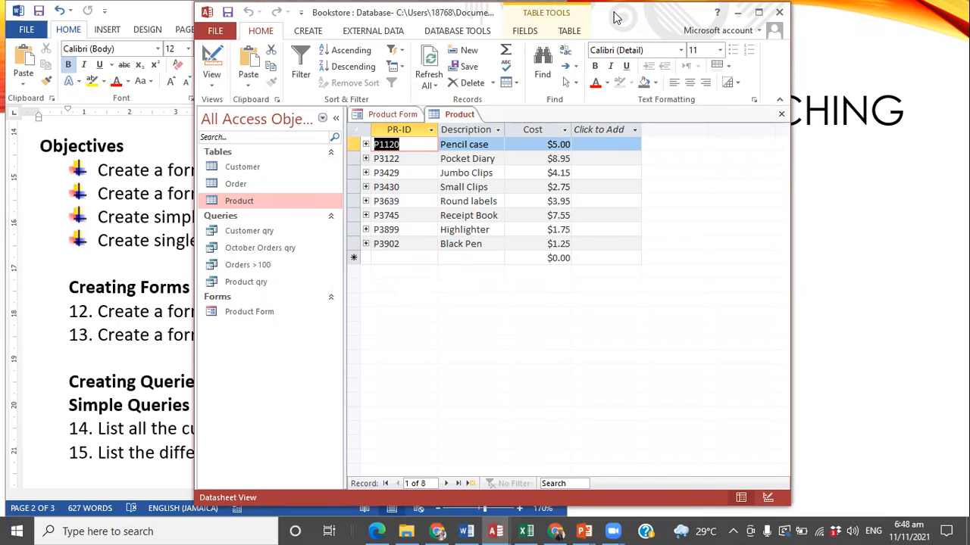
Step: Rearrange the Access and Word windows to check the next task, and close all open database objects
drag(614, 12, 793, 11)
click(325, 263)
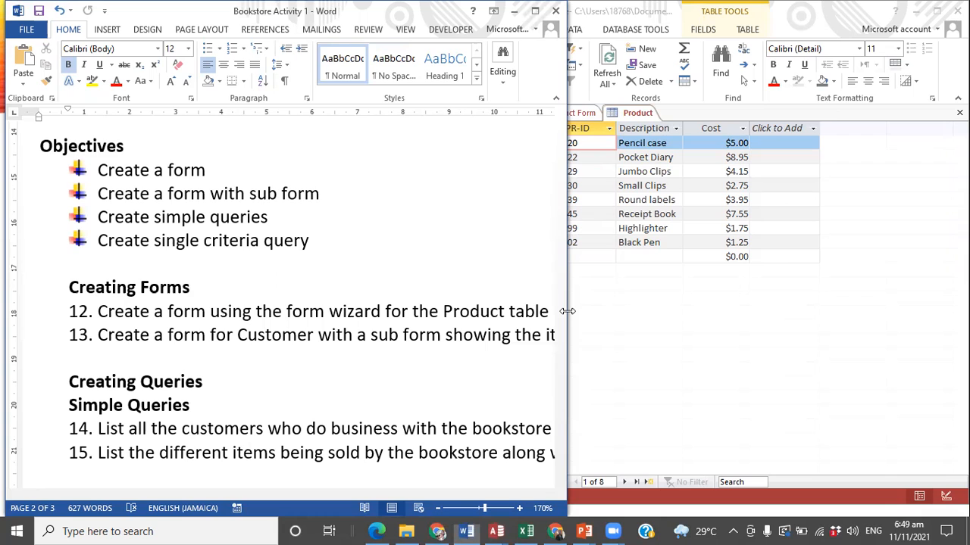
drag(568, 310, 503, 310)
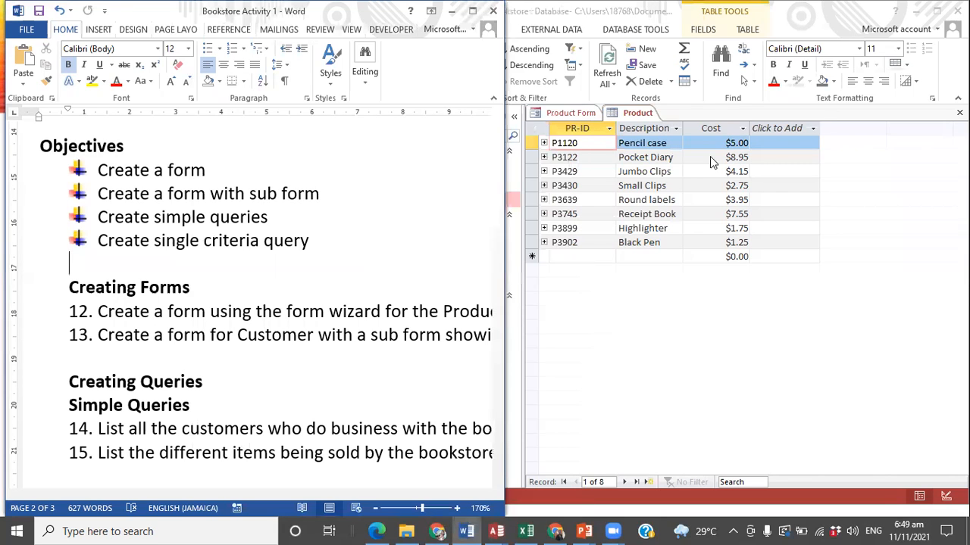
click(847, 15)
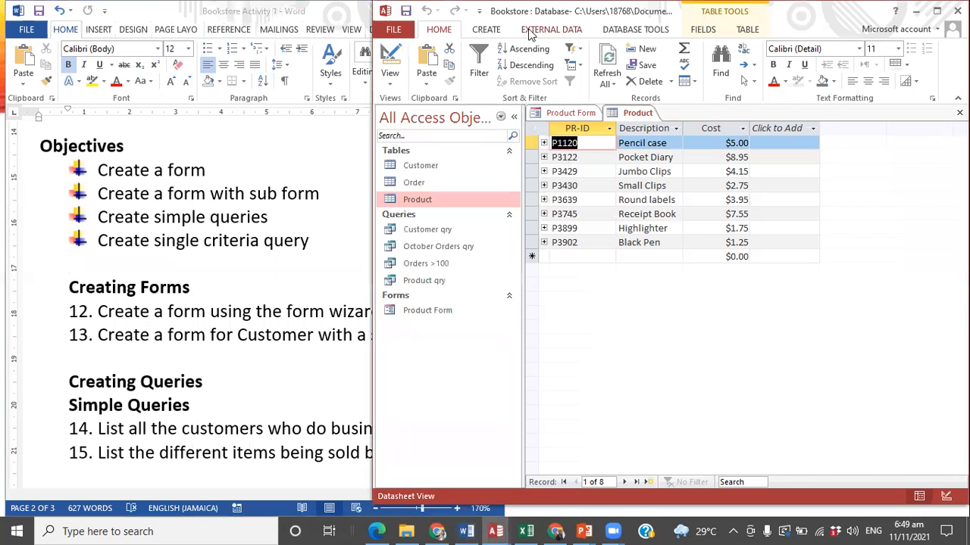
right_click(620, 114)
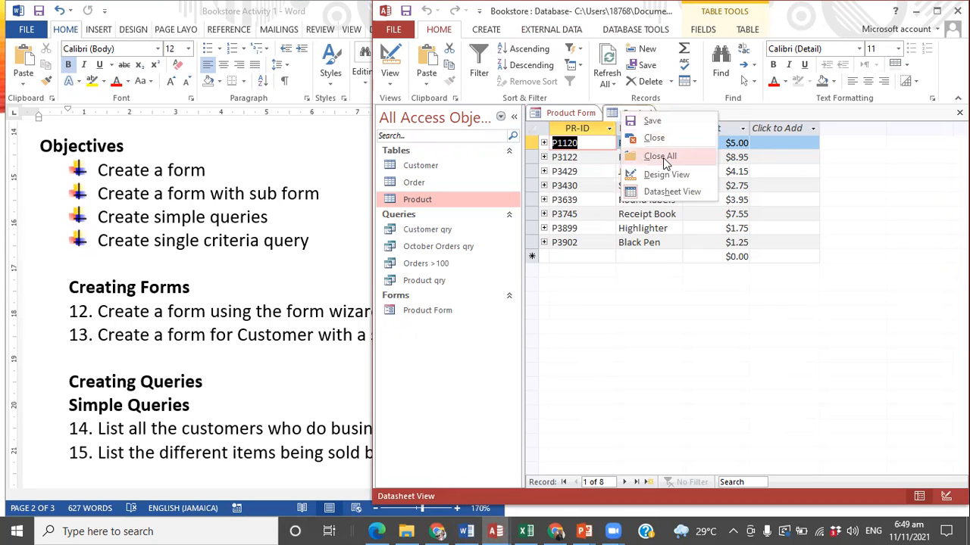
click(660, 157)
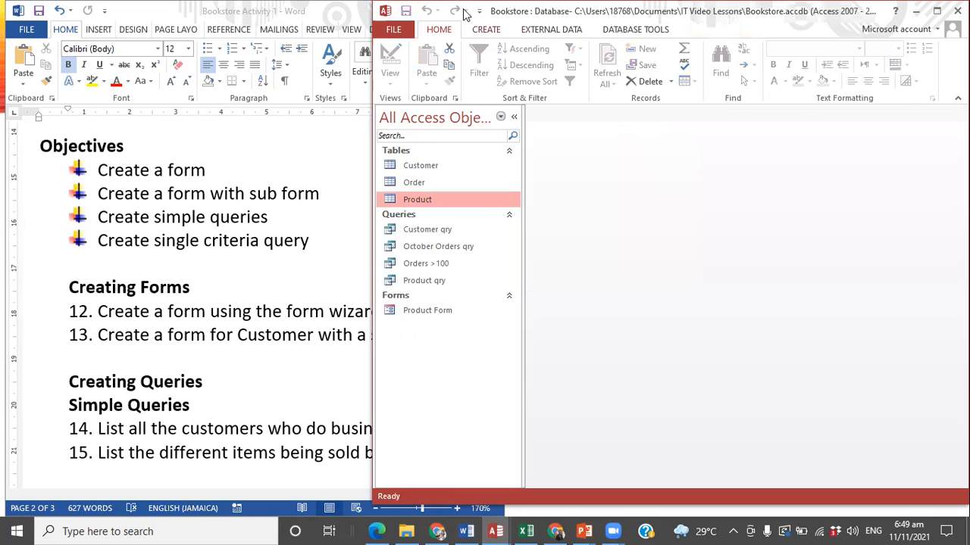
Step: Start a new form with the Form Wizard and include all fields of the Customer table
click(479, 28)
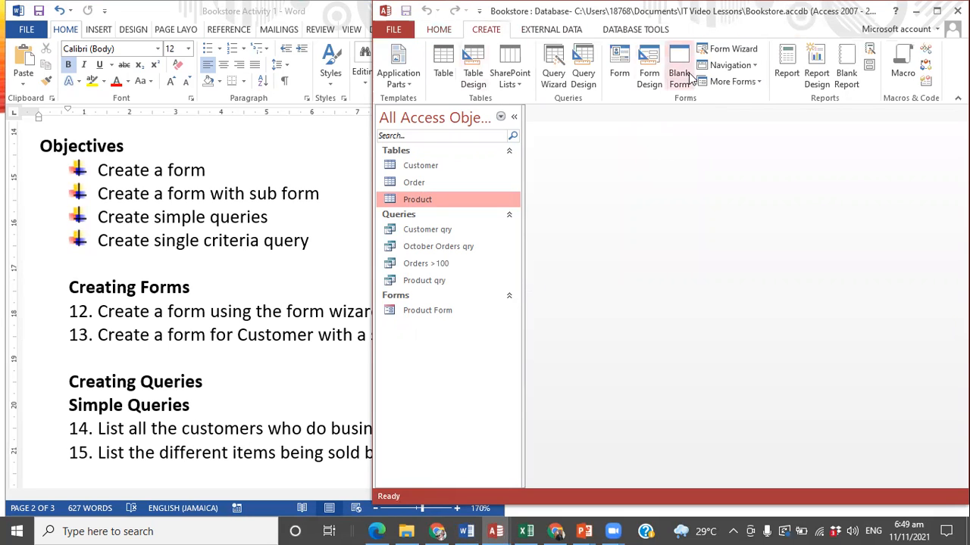
click(729, 48)
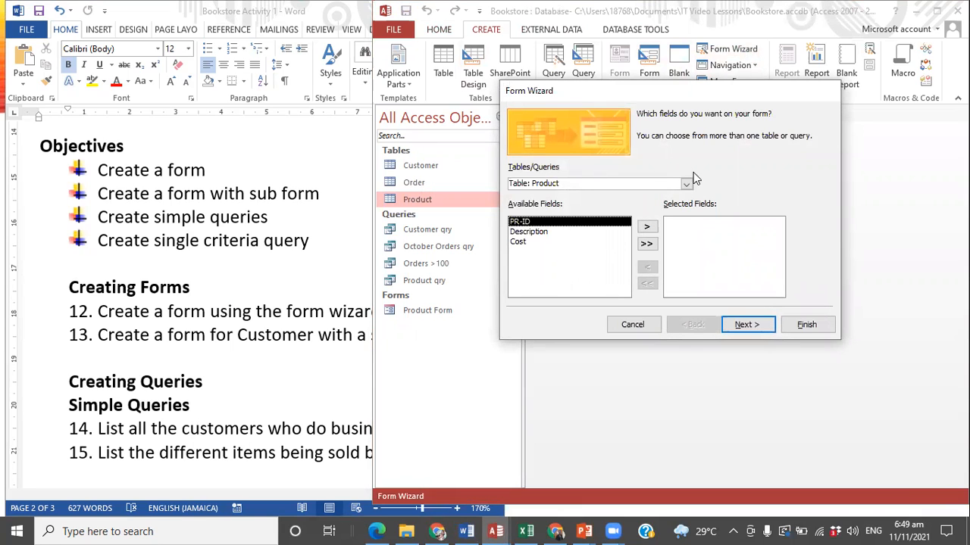
click(686, 184)
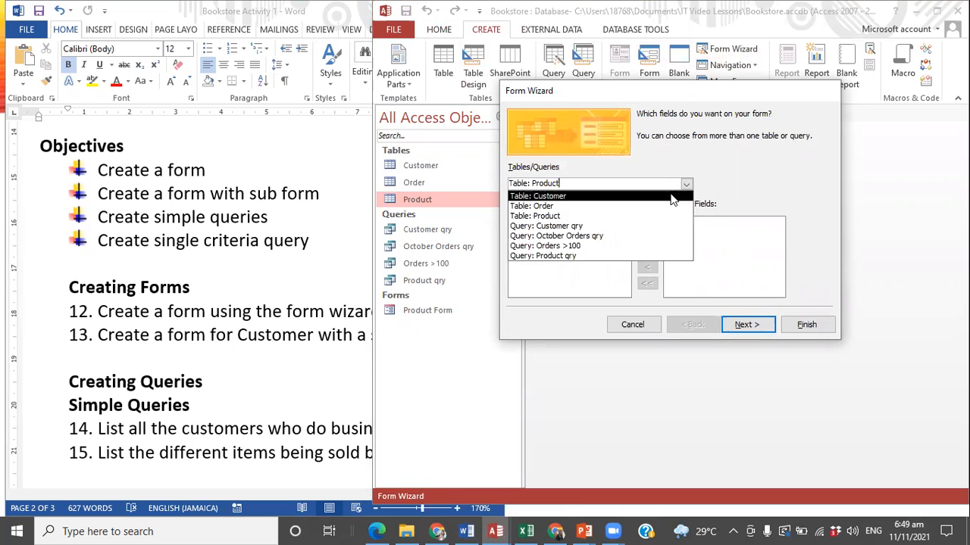
click(673, 196)
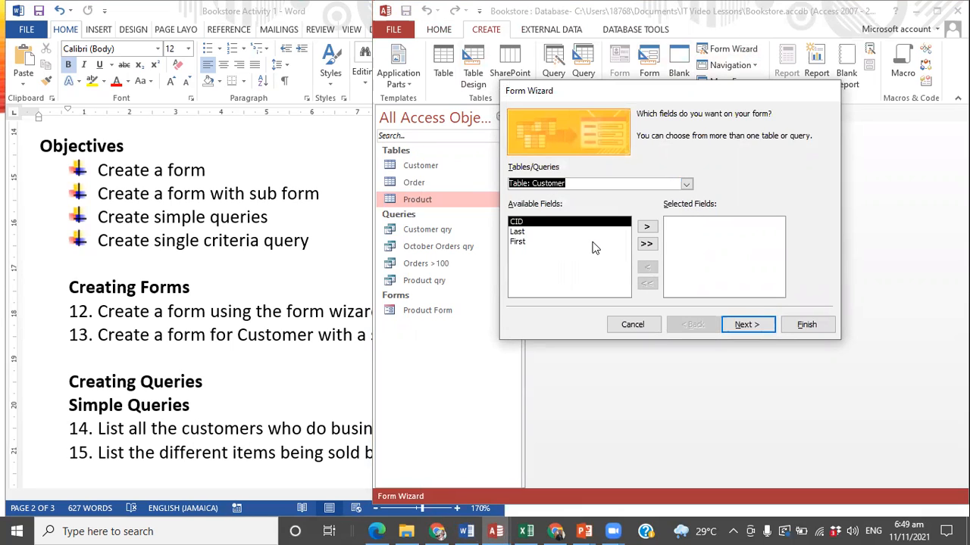
click(646, 245)
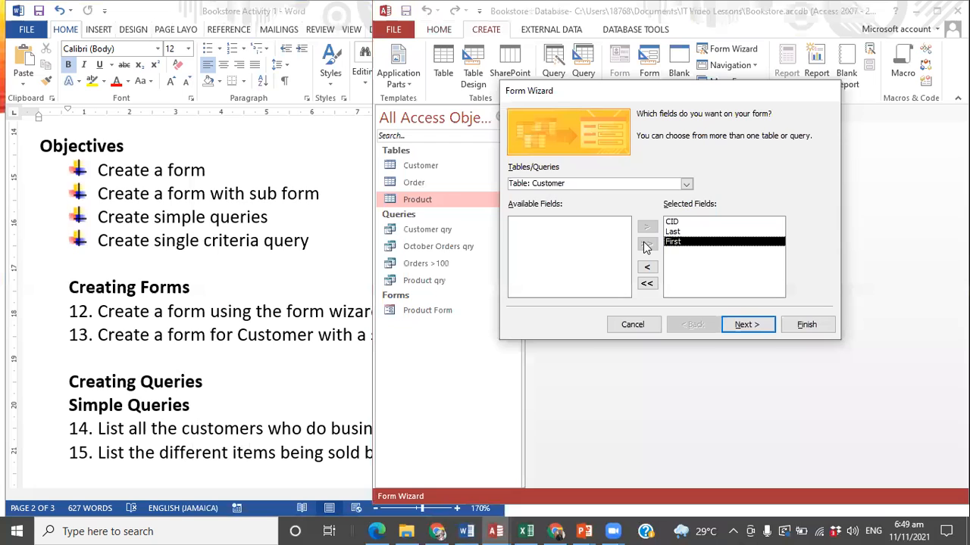
Step: Include all fields of the Order table in the form alongside the Customer fields
click(685, 184)
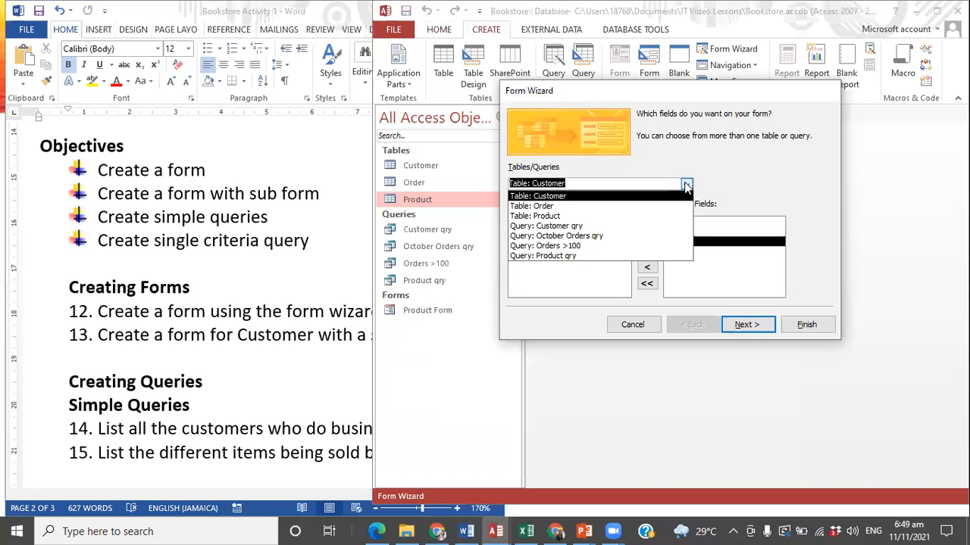
click(669, 221)
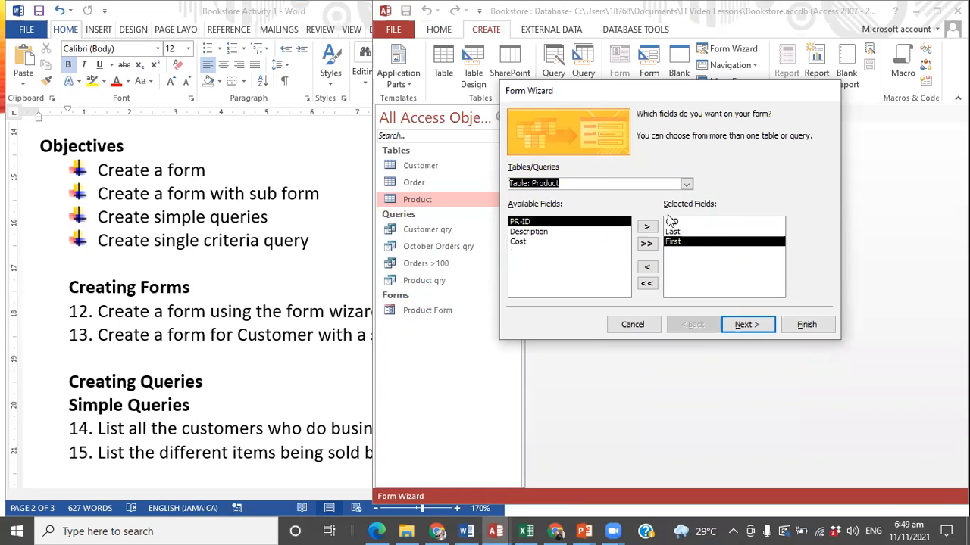
click(687, 184)
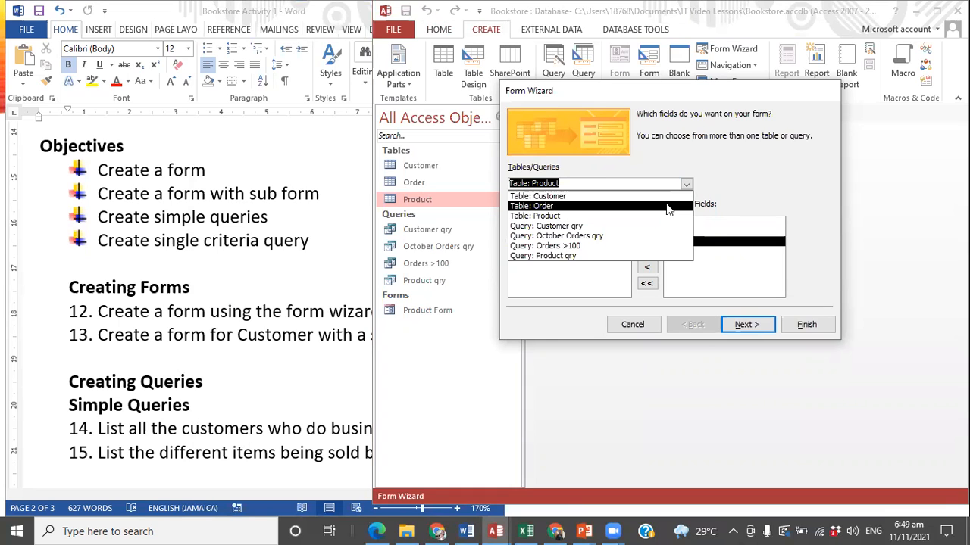
click(669, 207)
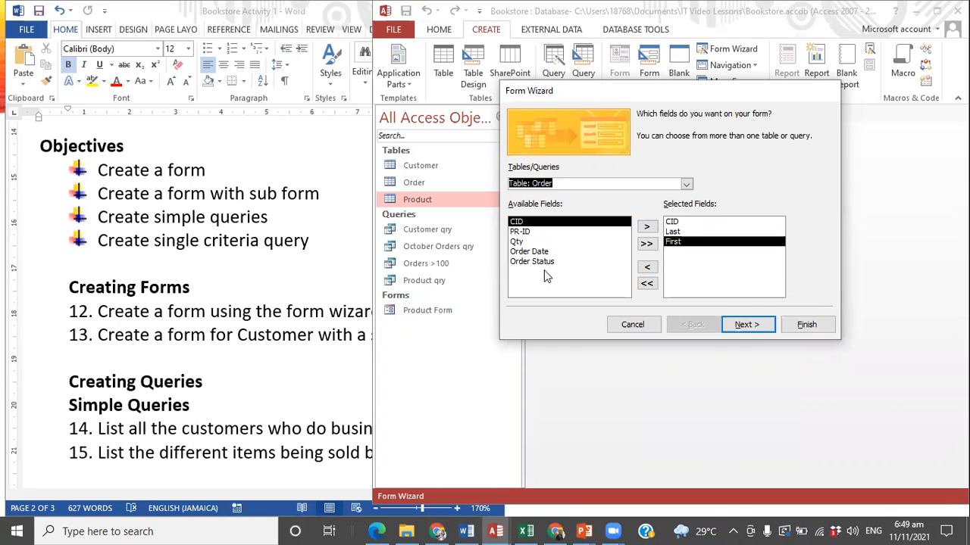
click(644, 246)
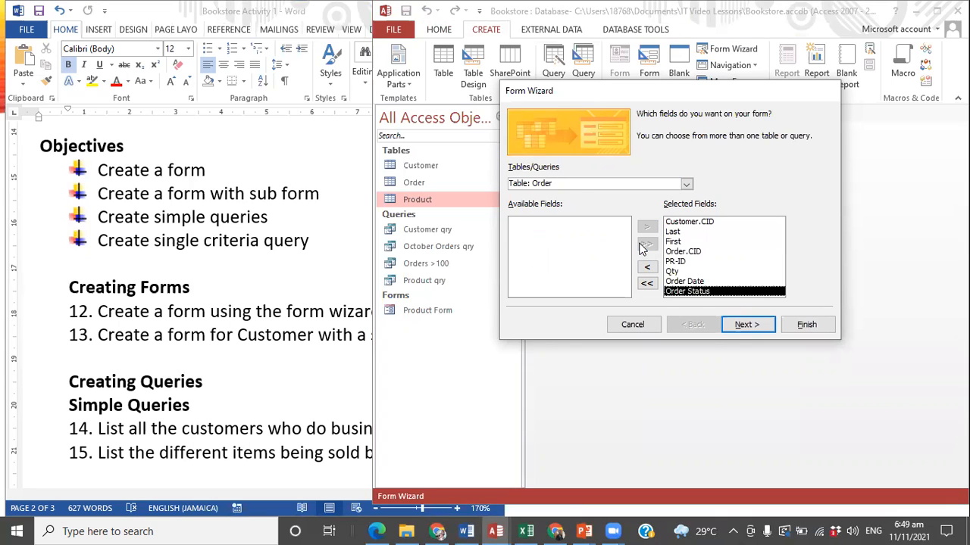
Step: Keep the data viewed by Customer as a form with a subform, using the Datasheet layout for the subform
click(750, 325)
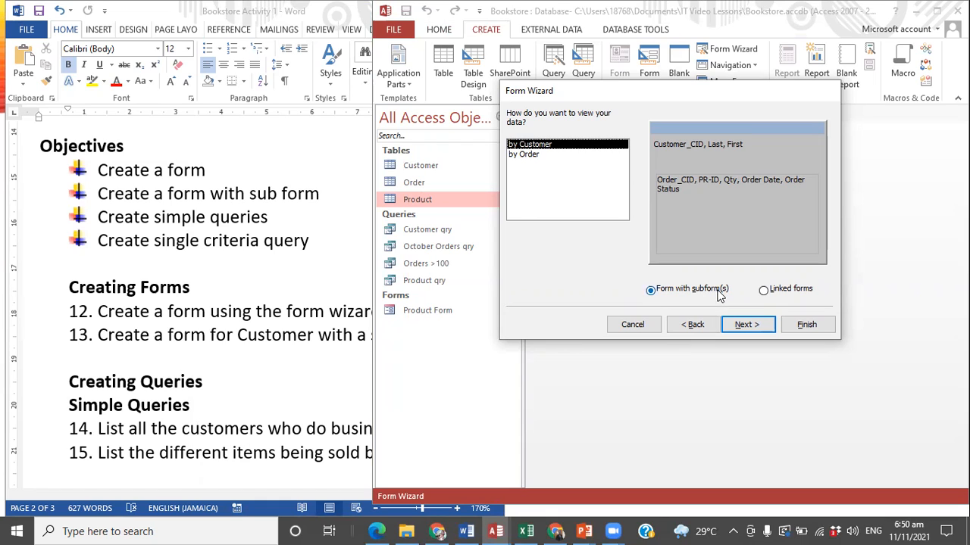
click(744, 331)
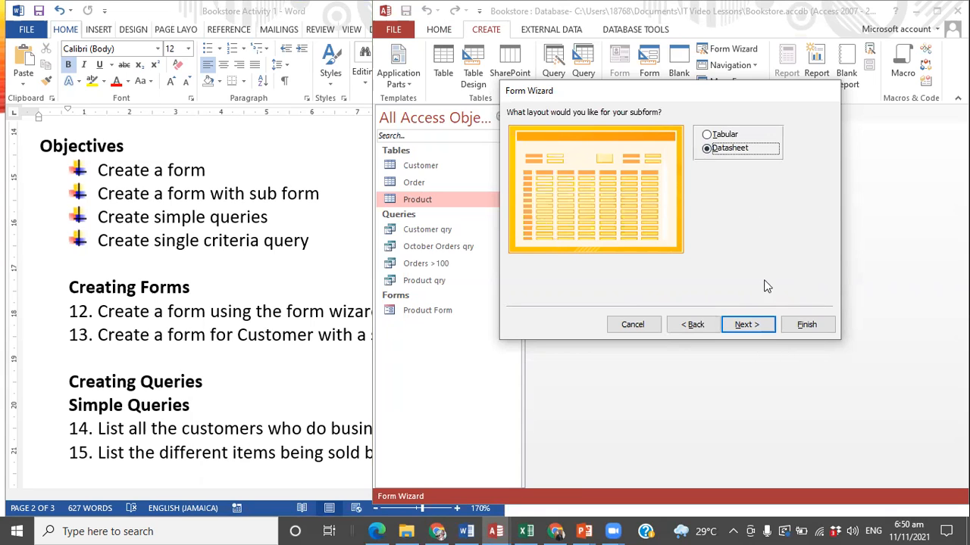
click(747, 326)
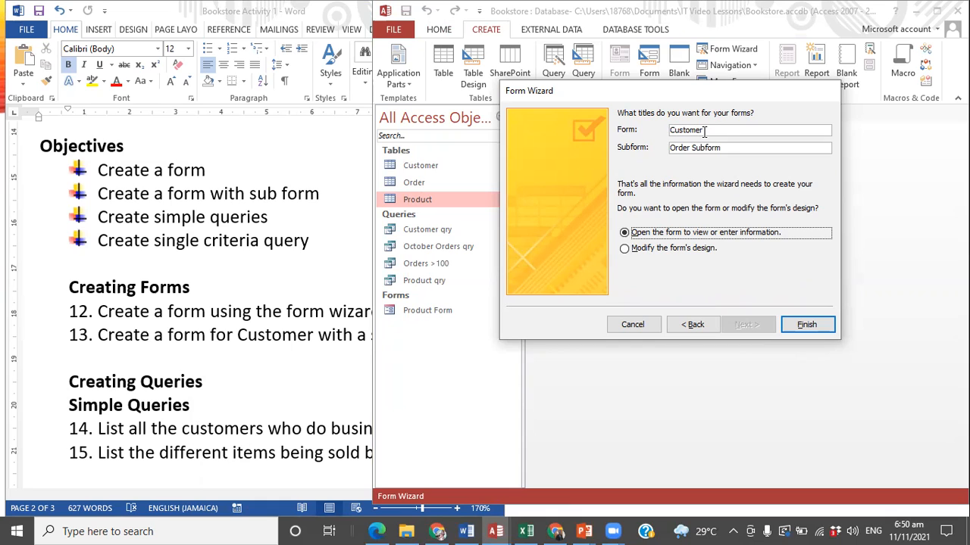
Step: Title the main form "Customer Order Form", finish the wizard to open it, and maximize the Access window
drag(705, 131, 657, 131)
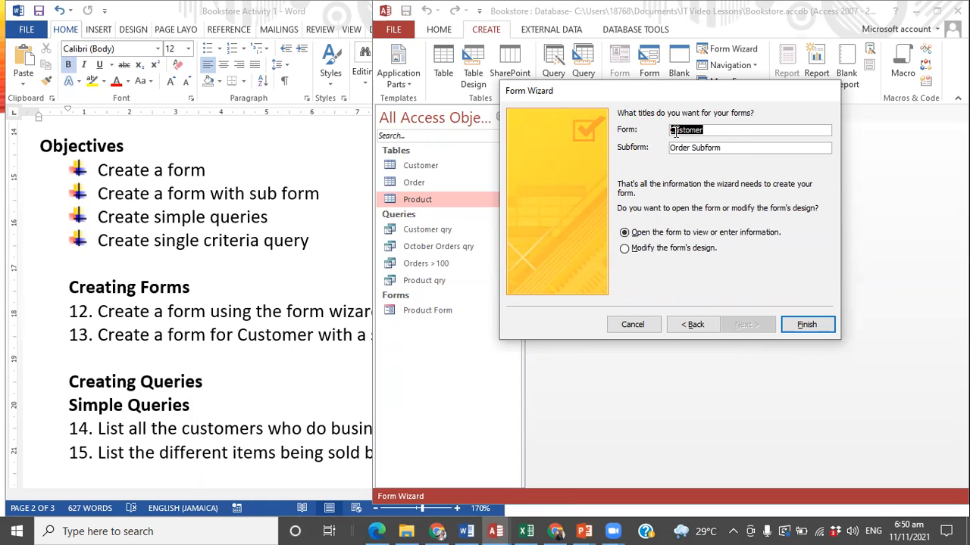
click(715, 134)
text(Ord)
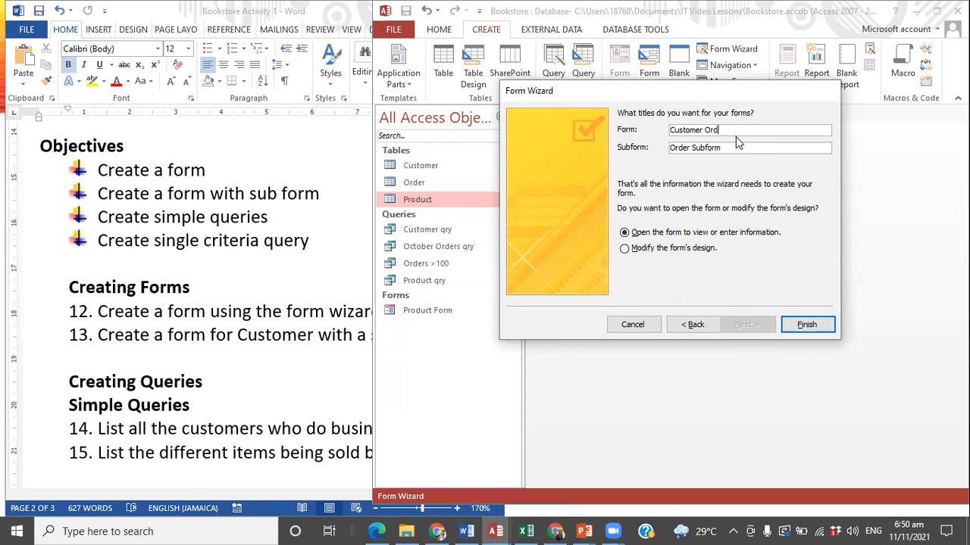
text(er Foorm)
key(Left)
key(Left)
key(BackSpace)
click(822, 327)
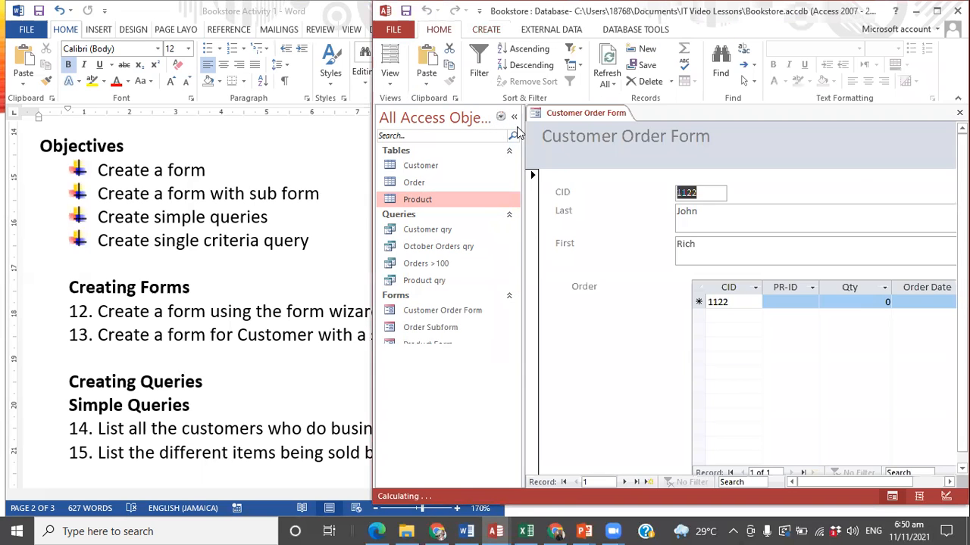
click(937, 11)
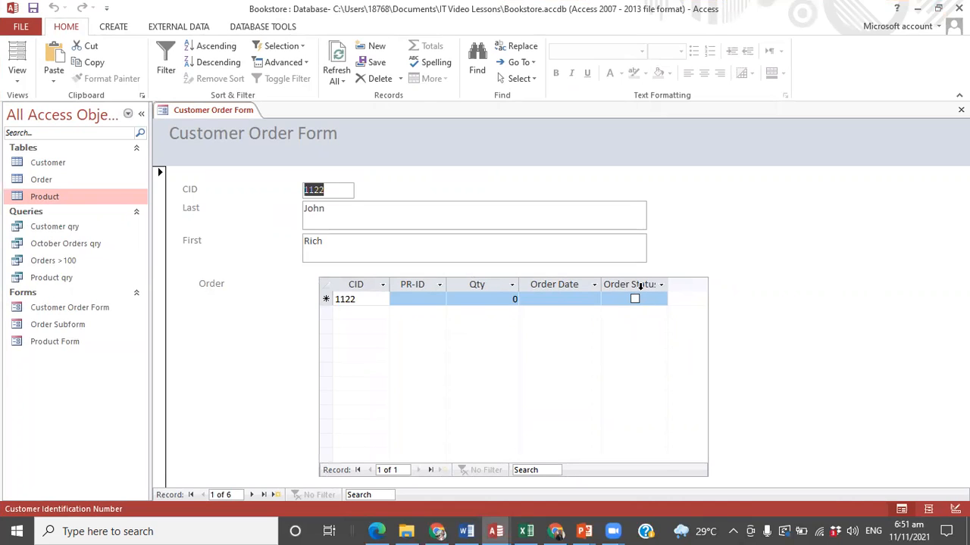
Step: Open the Product table to look up the Pocket Diary's PR-ID, and return to the Customer Order Form
double_click(44, 196)
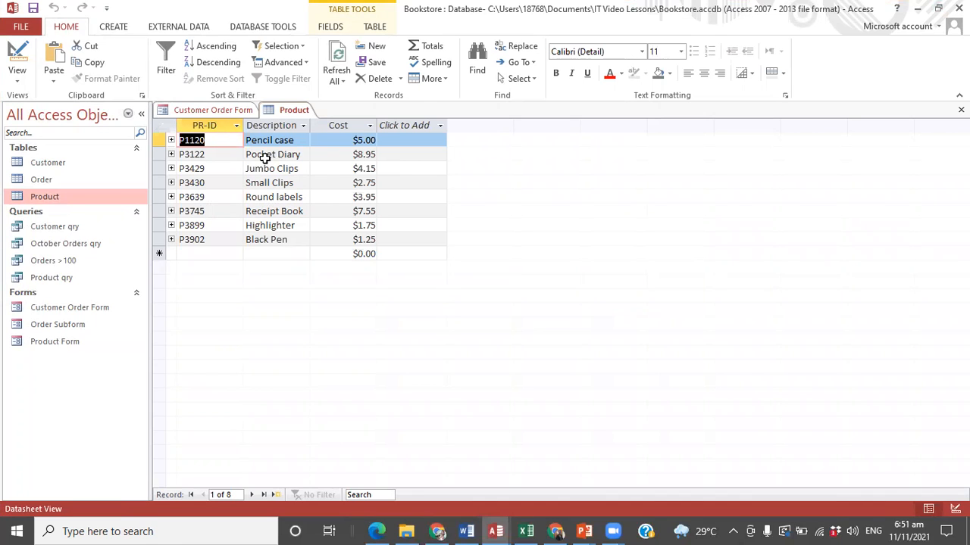
drag(212, 154, 177, 154)
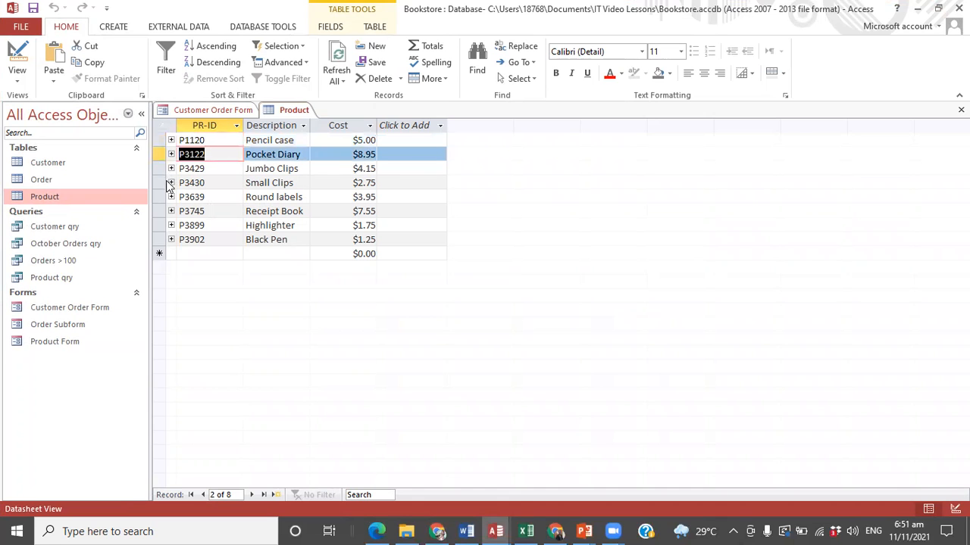
click(214, 111)
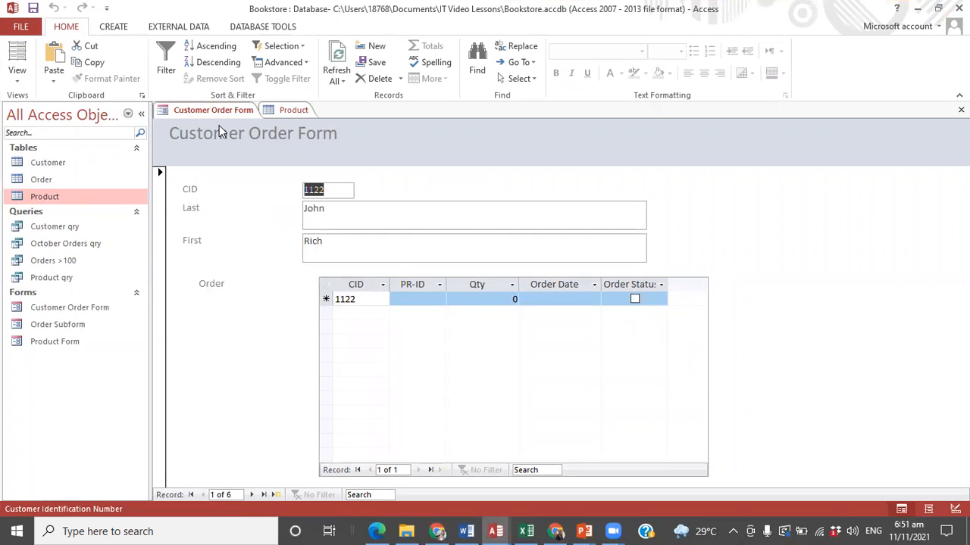
click(291, 111)
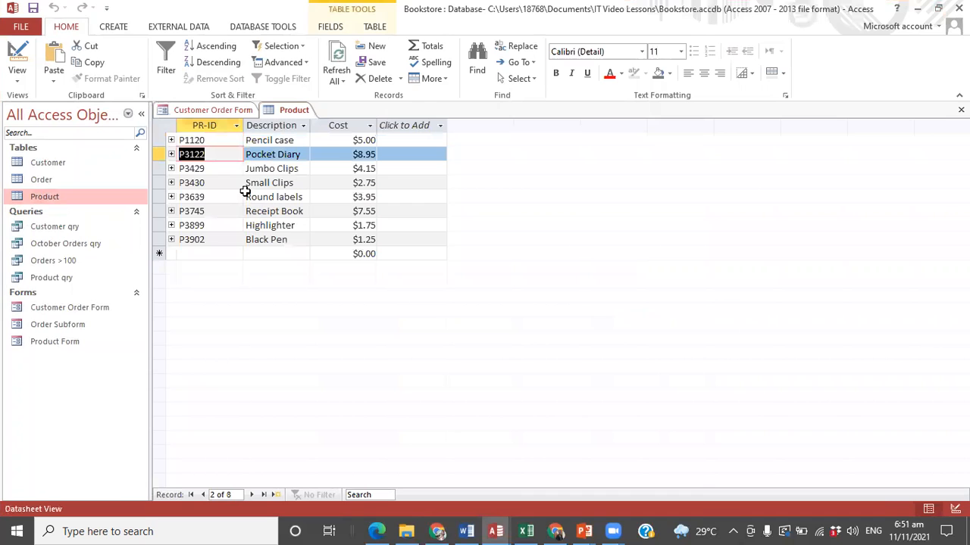
click(195, 110)
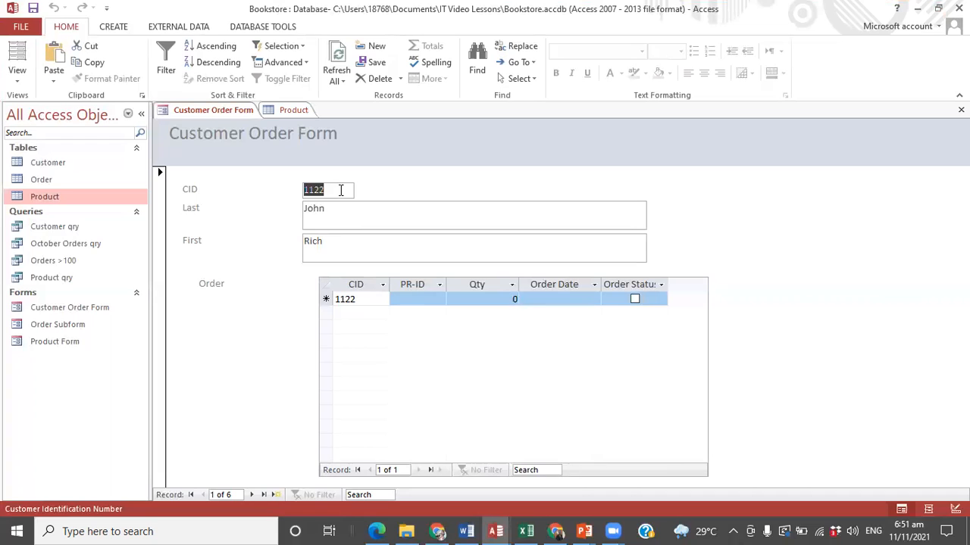
drag(341, 190, 288, 190)
text(1109)
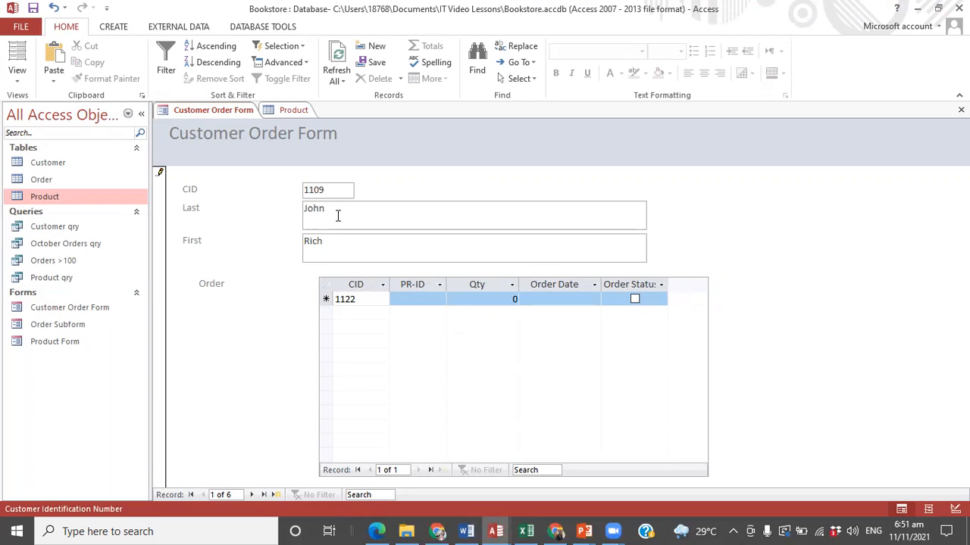
click(53, 9)
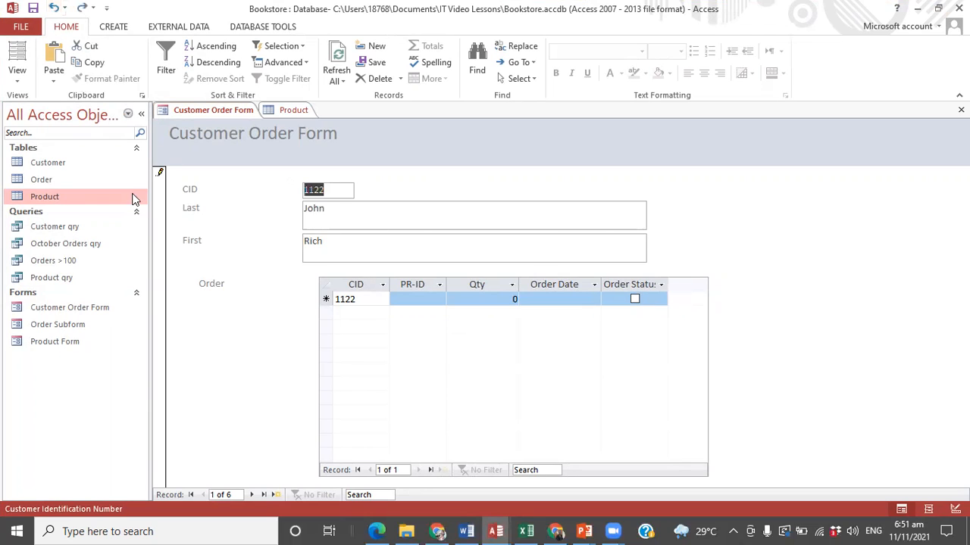
Step: Start a new record in the Customer Order Form and enter the customer's ID, last name and first name
click(275, 494)
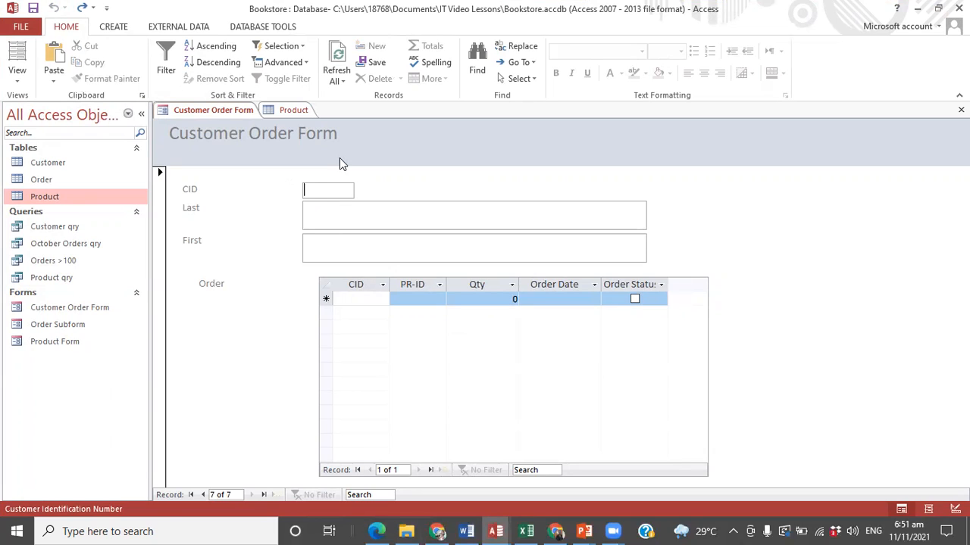
text(1109)
click(366, 222)
text(Grant)
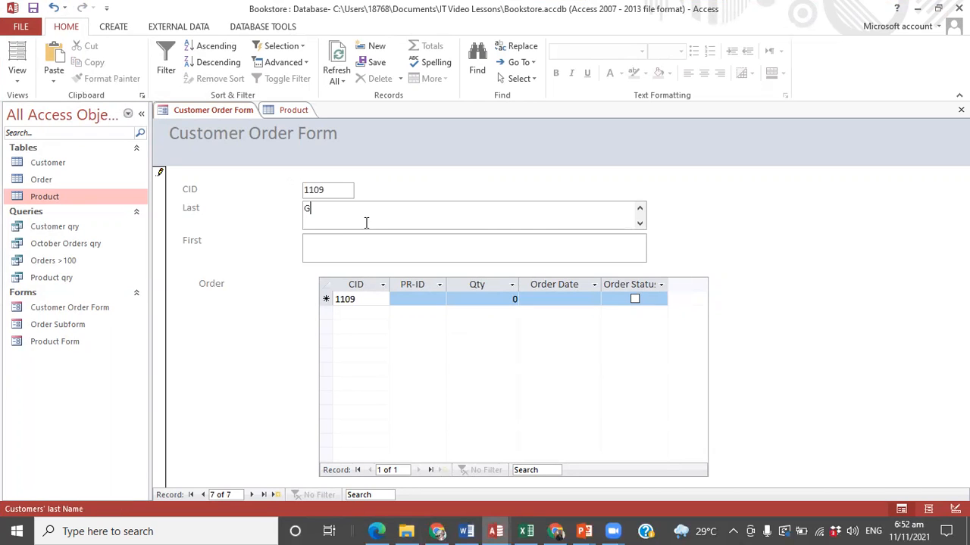
click(354, 246)
text(Kerome)
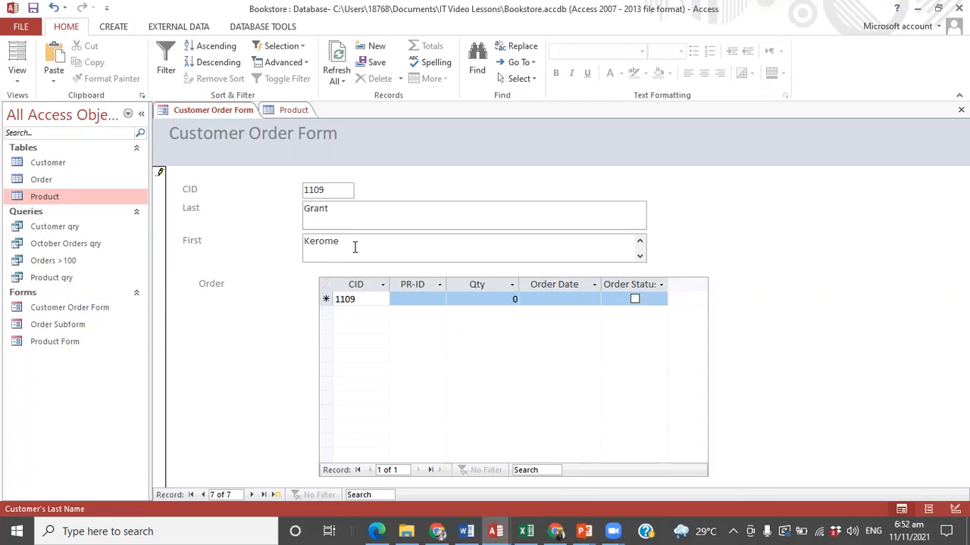
Step: Enter PR-ID P3122 in the new customer's order row and check it against the Product table
click(363, 300)
drag(360, 300, 328, 300)
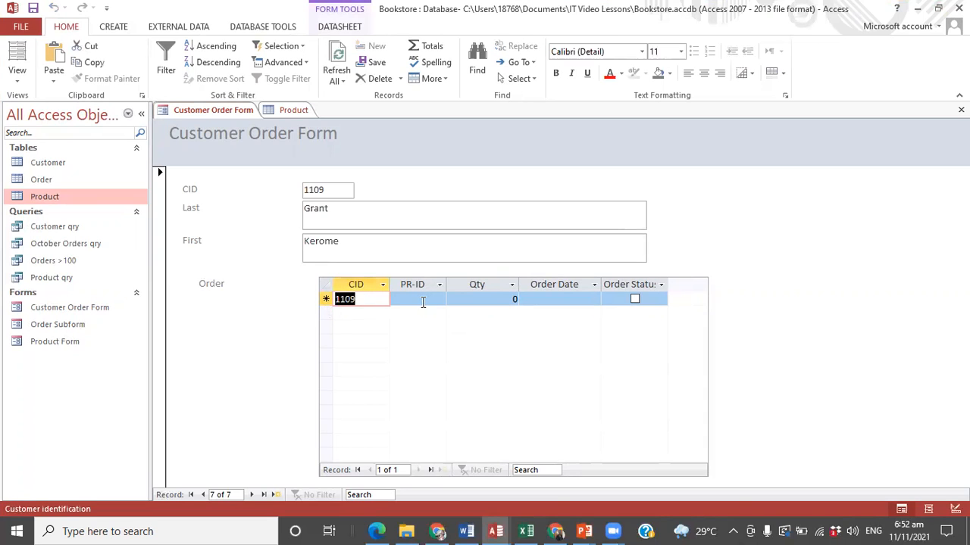
click(337, 188)
click(364, 298)
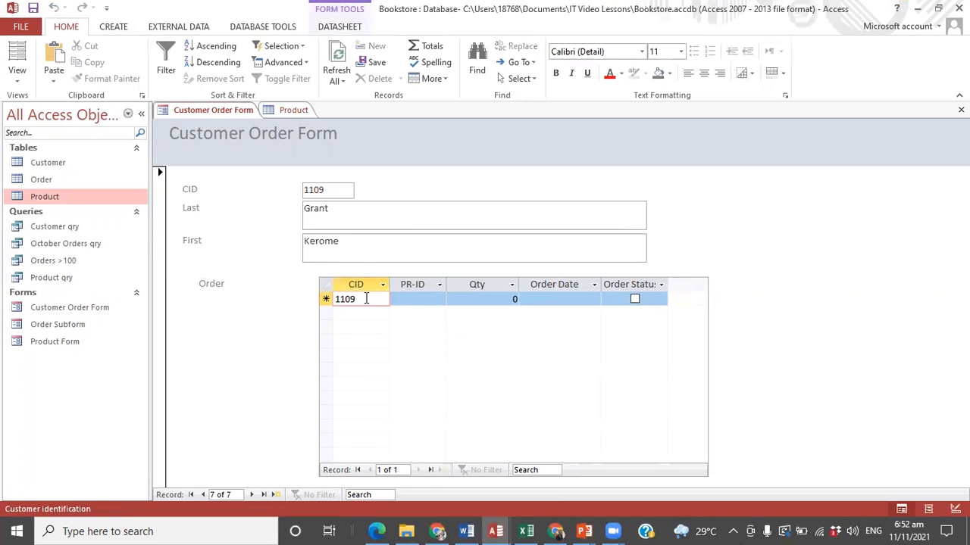
click(423, 297)
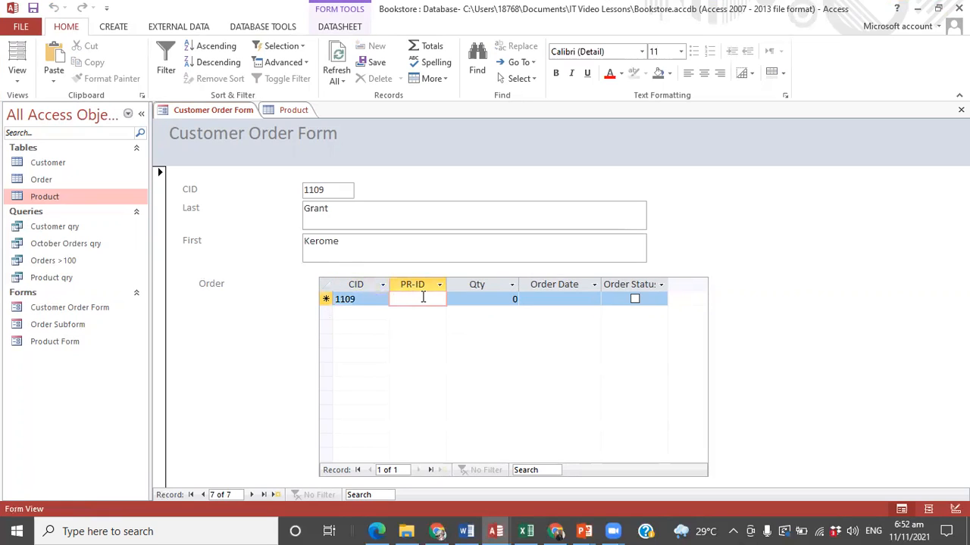
text(P3122)
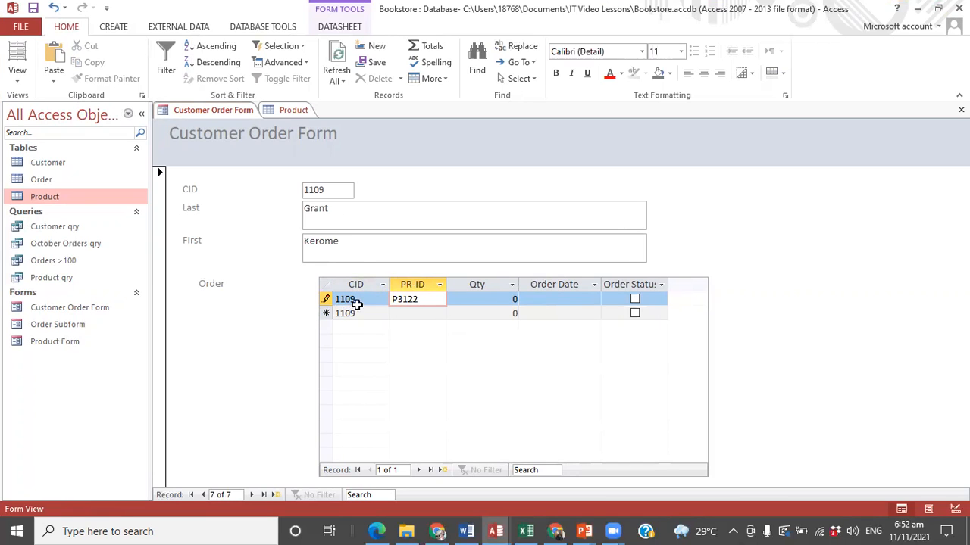
click(292, 110)
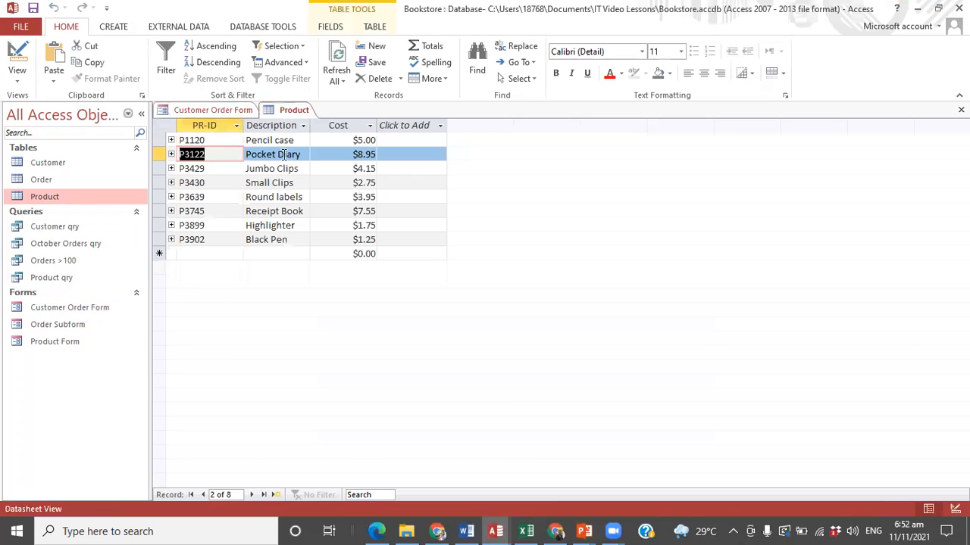
click(213, 110)
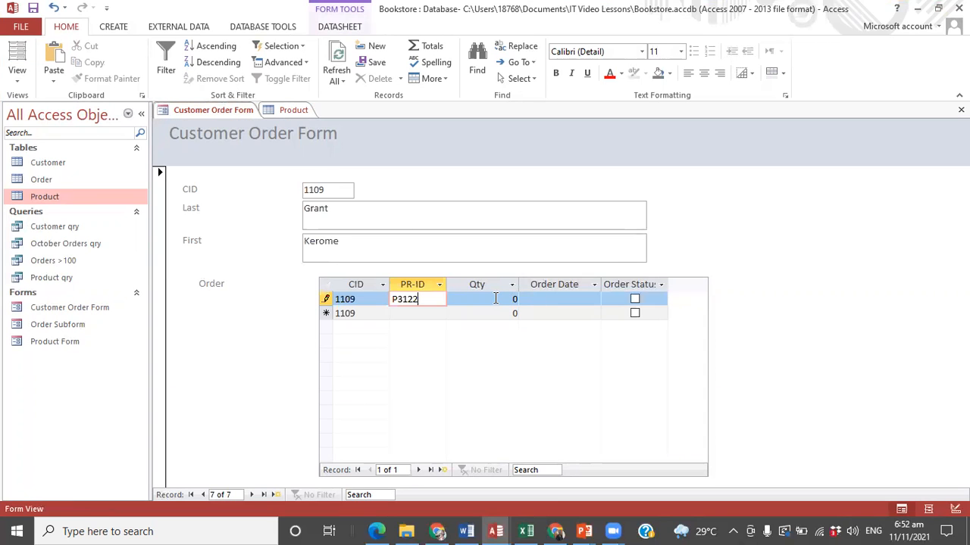
Step: Set the order's quantity to 1 and its order date to 11 November 2021, and save the record
click(495, 298)
key(BackSpace)
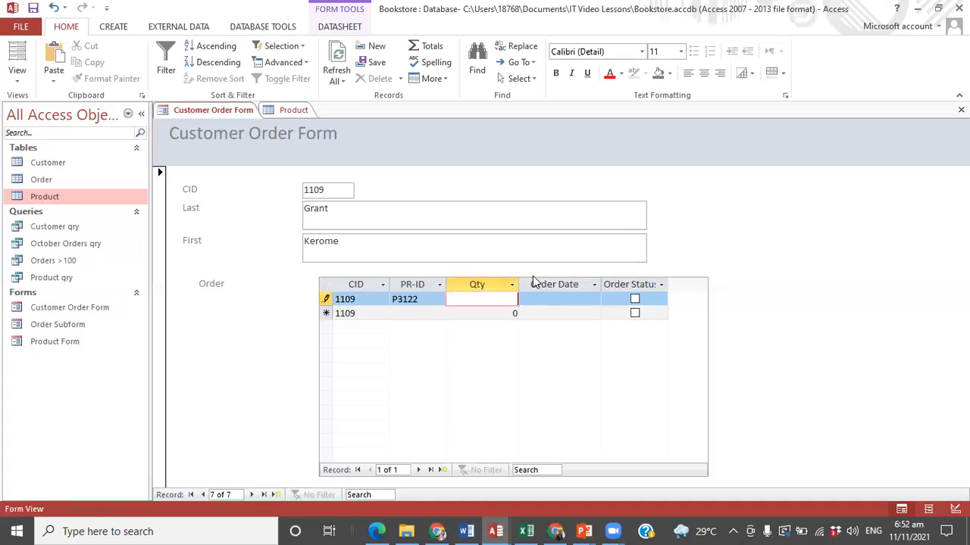
click(568, 300)
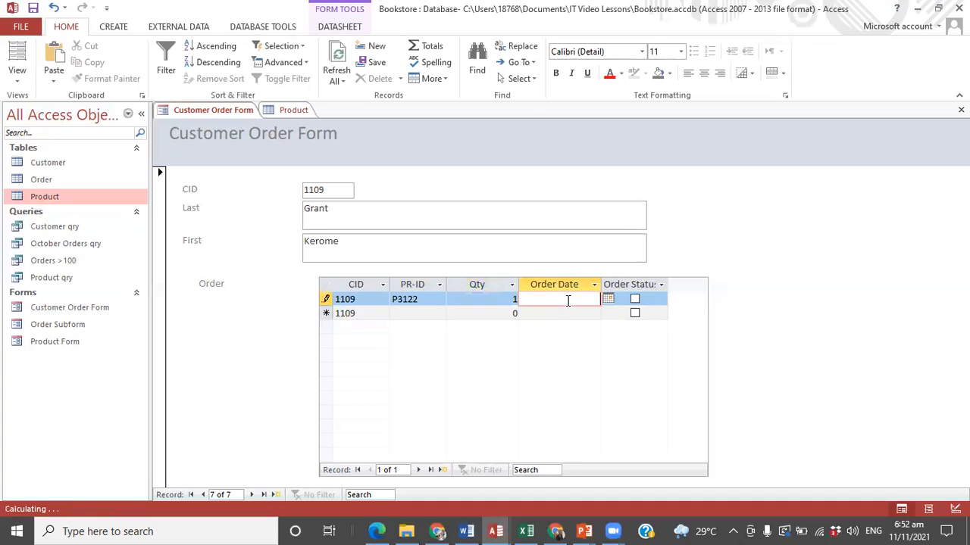
click(609, 299)
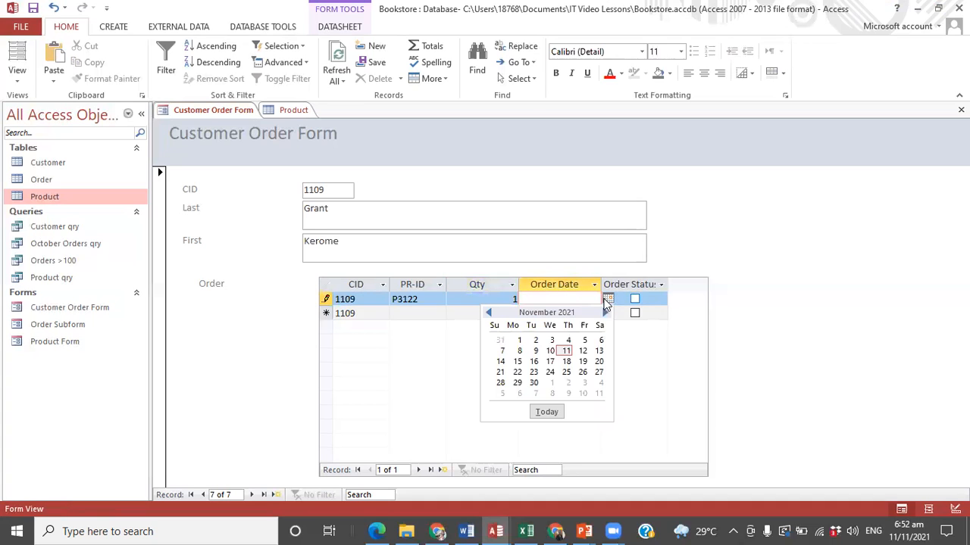
click(566, 352)
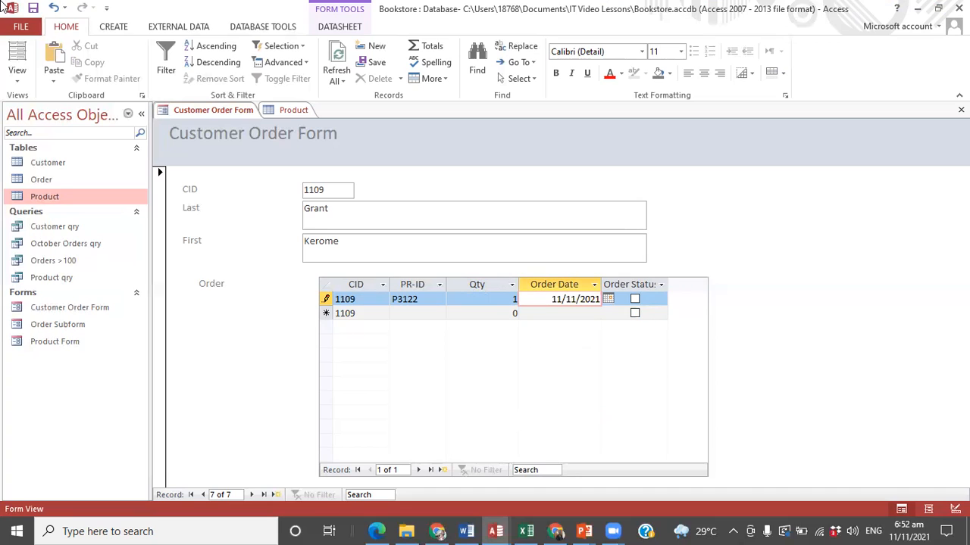
click(33, 9)
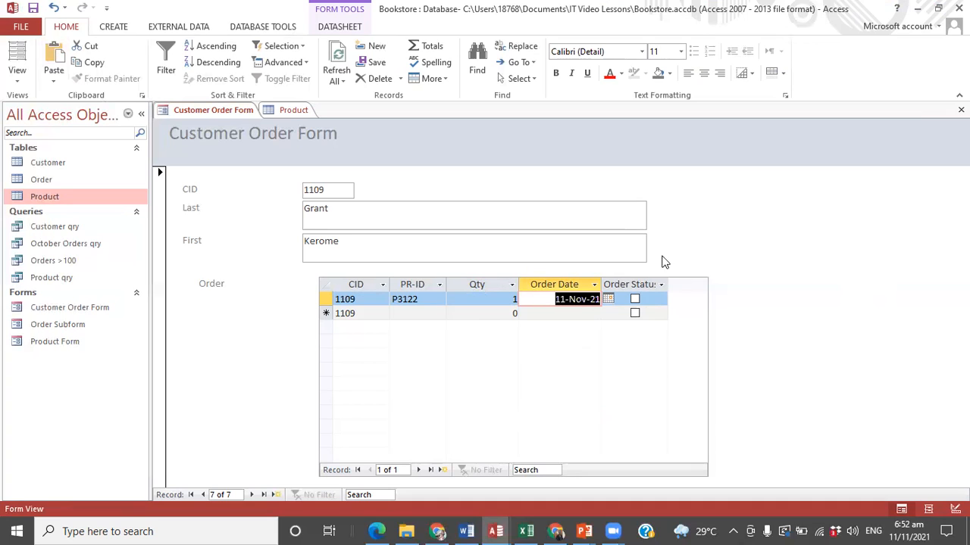
Step: Open the Customer and Order tables to check the new customer and order, and compare the ordered item with the Product table
double_click(43, 162)
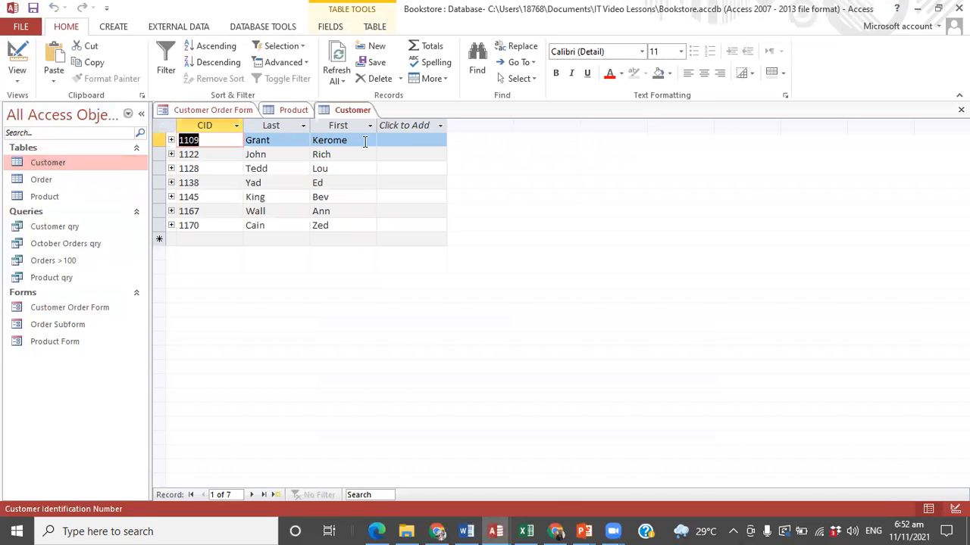
double_click(47, 181)
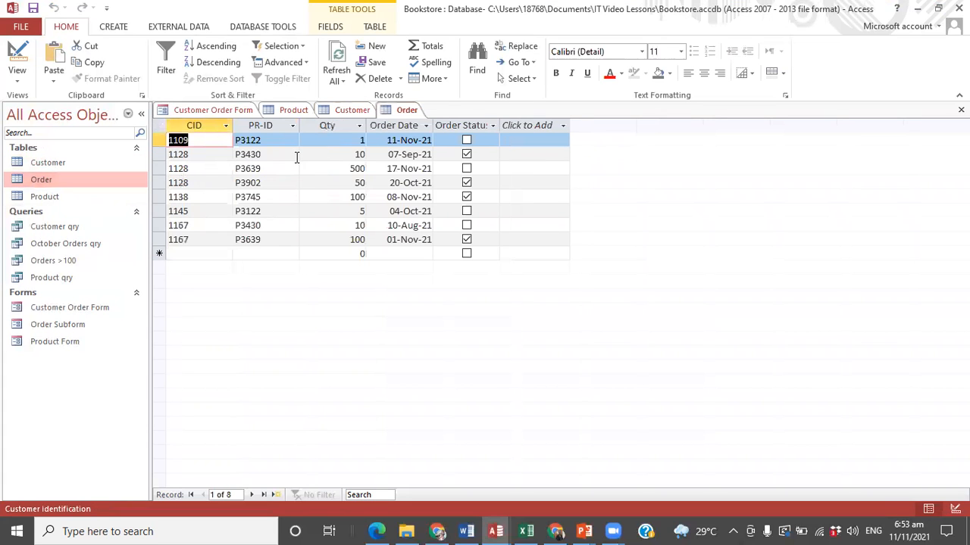
click(342, 113)
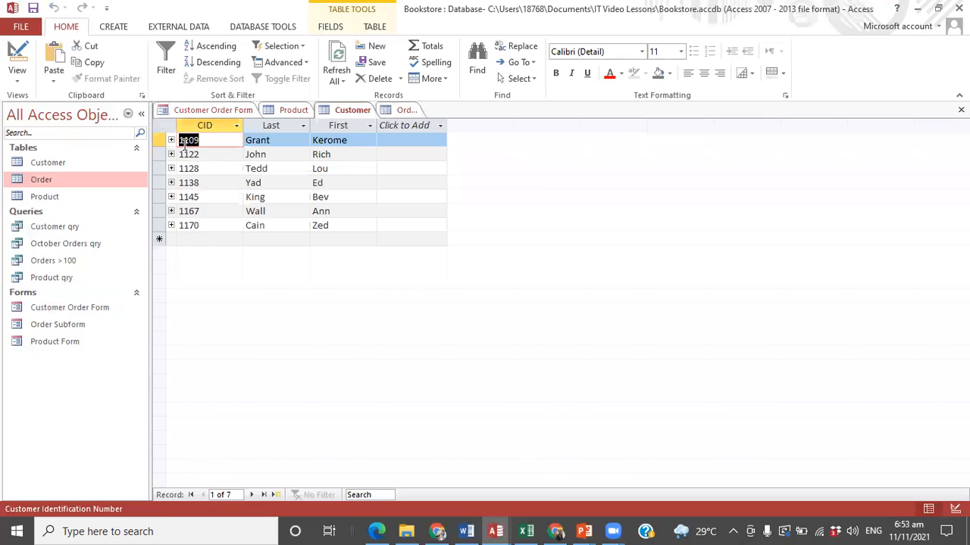
click(392, 112)
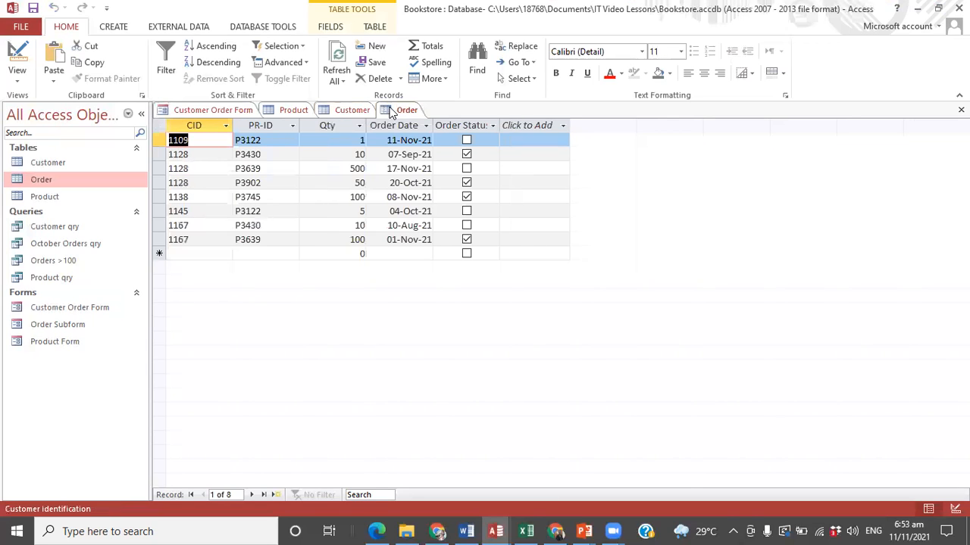
click(288, 111)
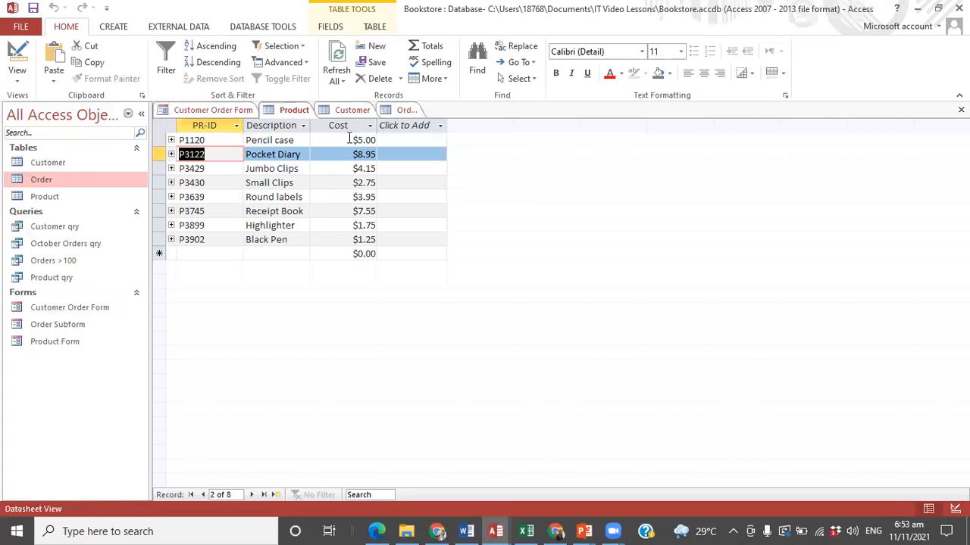